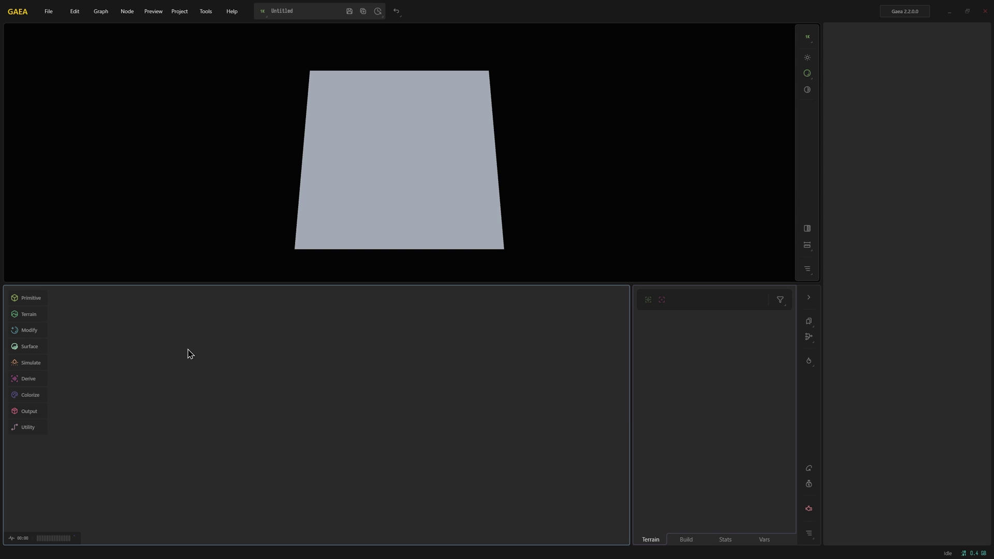
Search nodes for 'moun' to list Mountain, MountainSide and MountainRange
key(Tab)
text(moun)
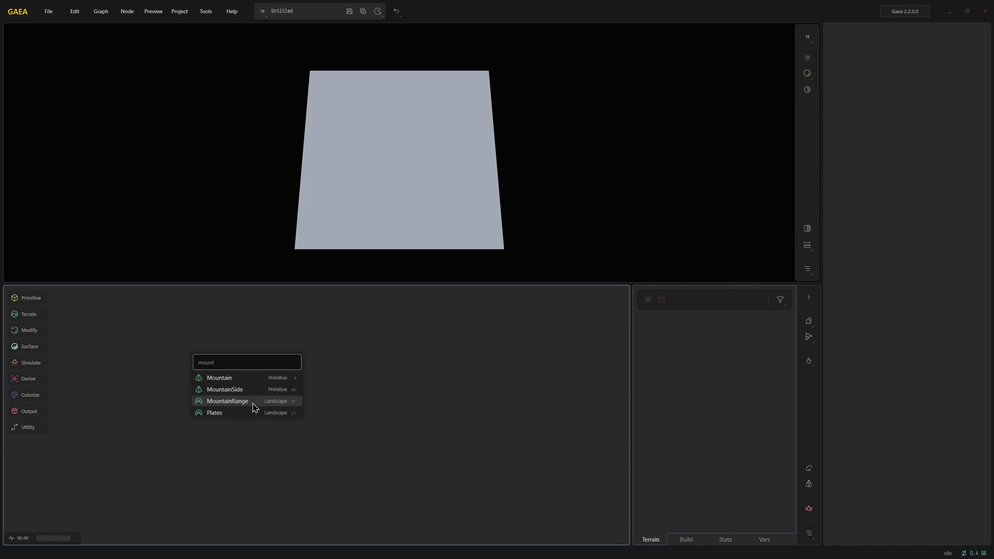
Add a MountainRange terrain node and raise its Height to 1.31
click(253, 402)
mouse_move(425, 209)
mouse_down()
mouse_move(470, 203)
mouse_move(487, 182)
mouse_move(471, 195)
mouse_move(472, 159)
mouse_up()
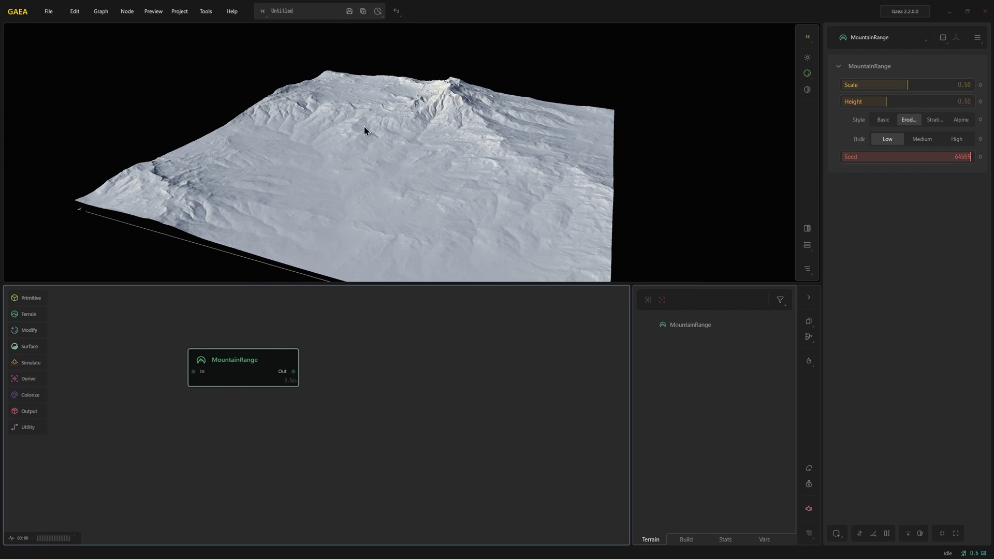
drag(432, 214, 404, 217)
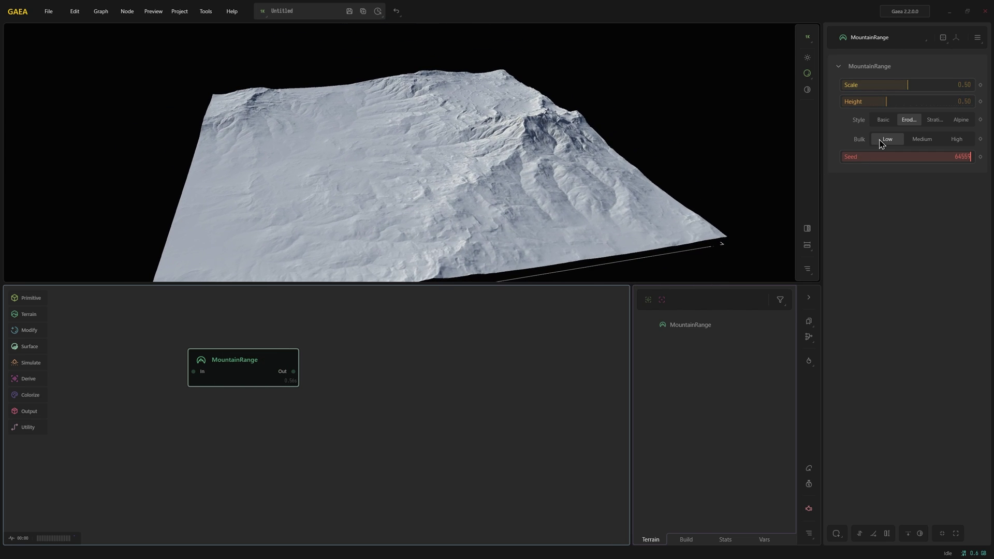
drag(921, 101, 934, 101)
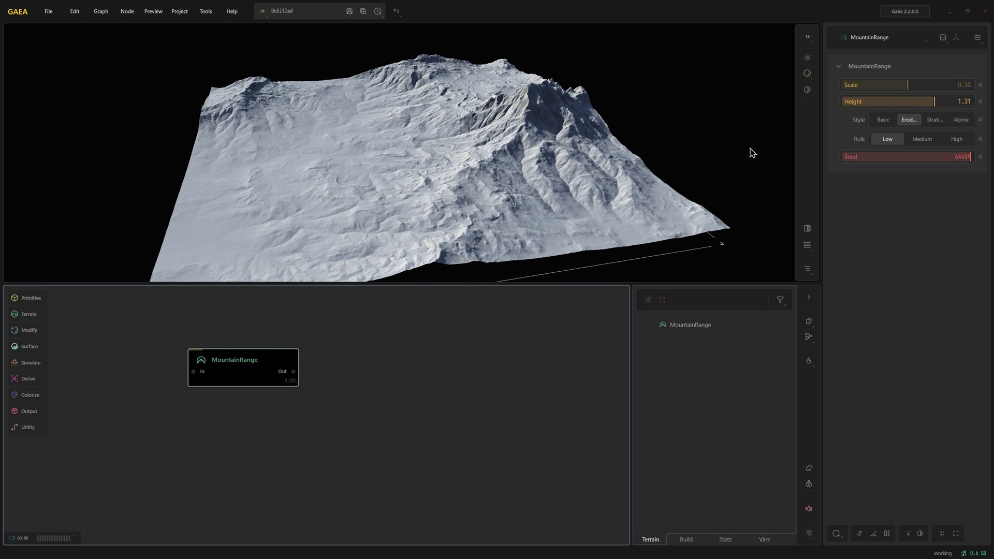
mouse_move(689, 160)
mouse_down()
mouse_move(466, 185)
mouse_move(626, 182)
mouse_up()
Set the MountainRange Bulk to High and its Scale to 0.19
click(921, 139)
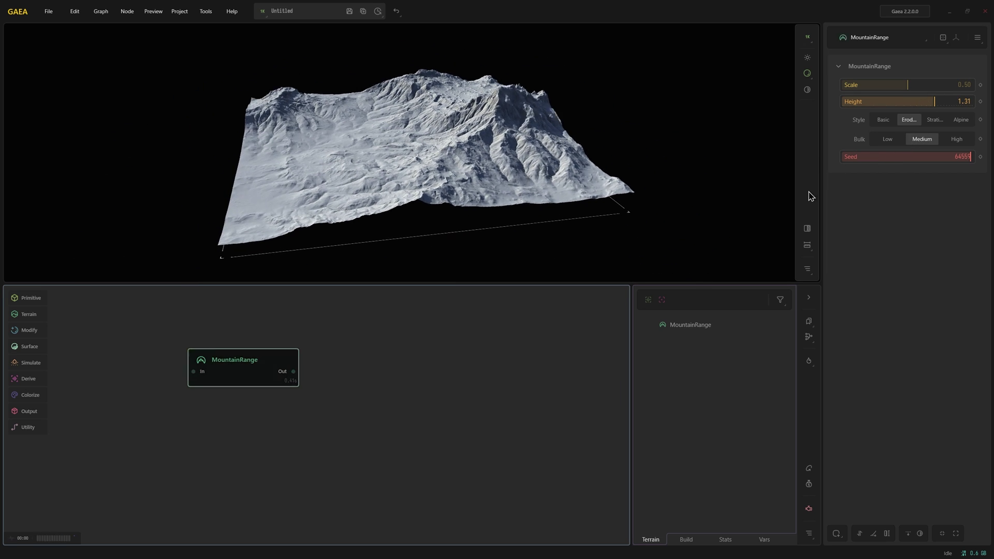
mouse_move(483, 194)
mouse_down()
mouse_move(499, 199)
mouse_move(468, 160)
mouse_move(471, 199)
mouse_up()
click(956, 139)
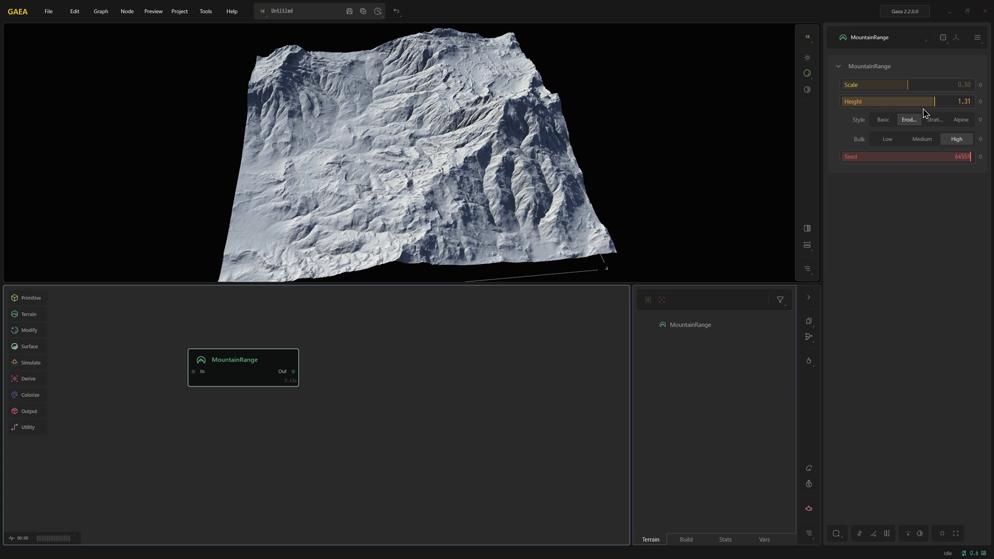
drag(889, 86, 867, 88)
mouse_move(499, 156)
mouse_down()
mouse_move(517, 132)
mouse_move(499, 145)
mouse_move(377, 98)
mouse_move(389, 140)
mouse_up()
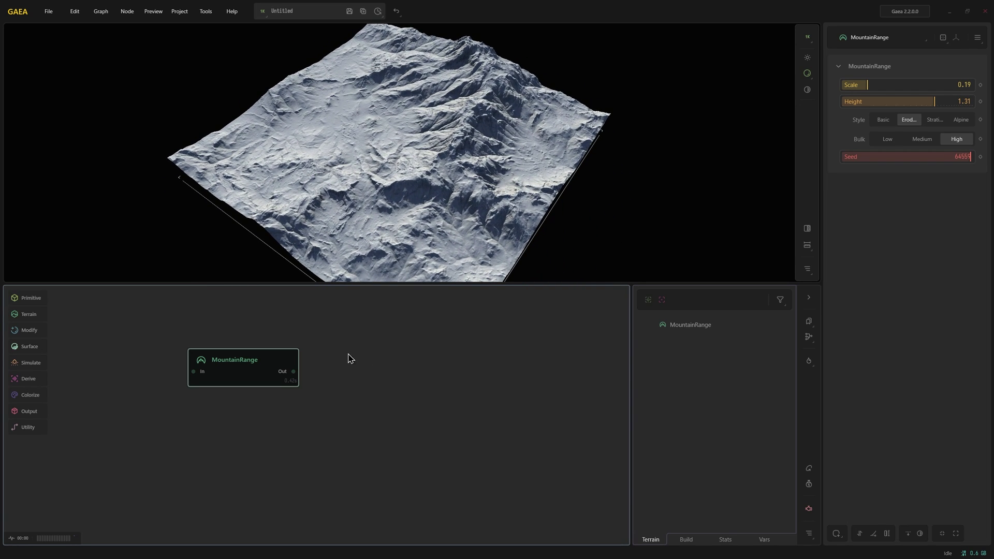
drag(246, 371, 238, 379)
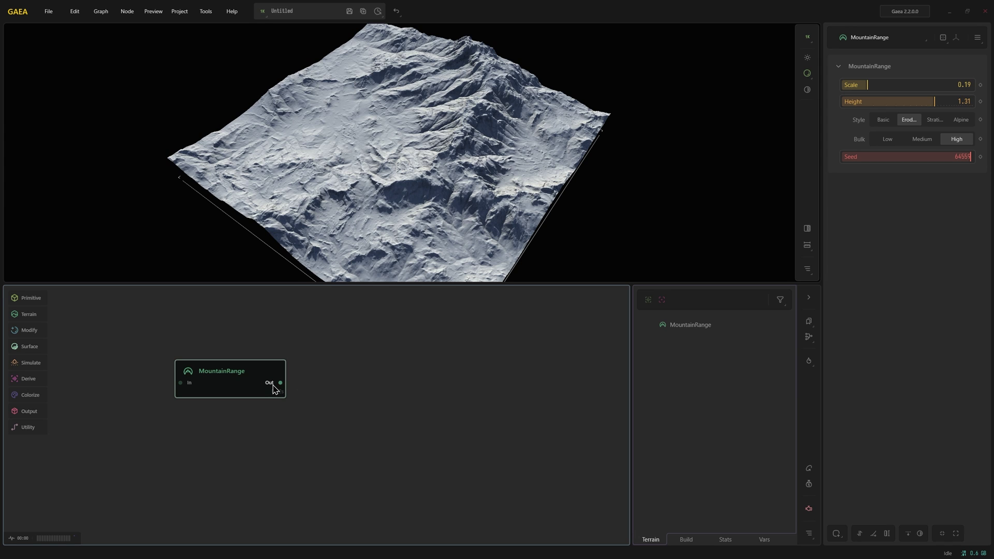
Add an Erosion2 node connected to the MountainRange output
drag(291, 380, 313, 366)
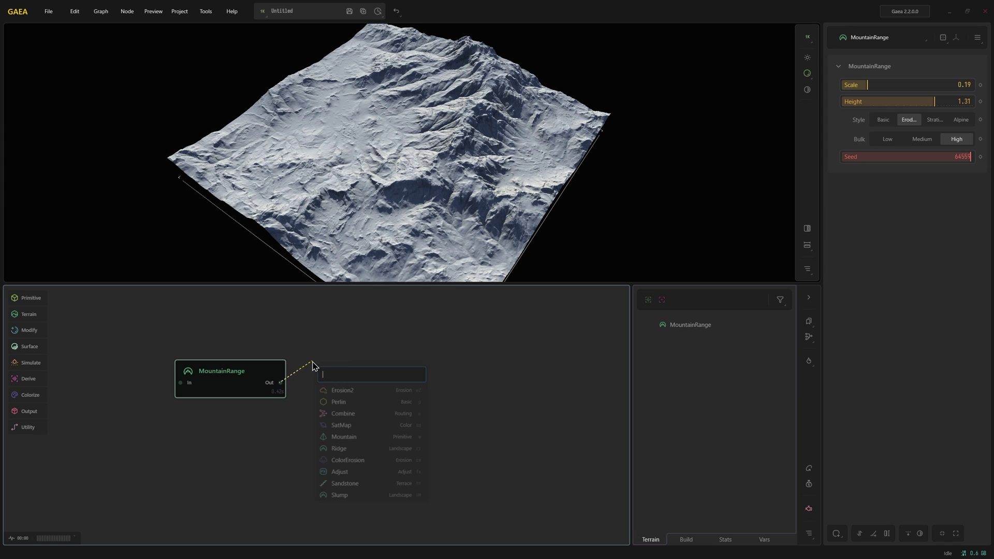
click(333, 396)
mouse_move(420, 241)
mouse_down()
mouse_move(474, 210)
mouse_move(445, 209)
mouse_up()
scroll(445, 209, down, 2)
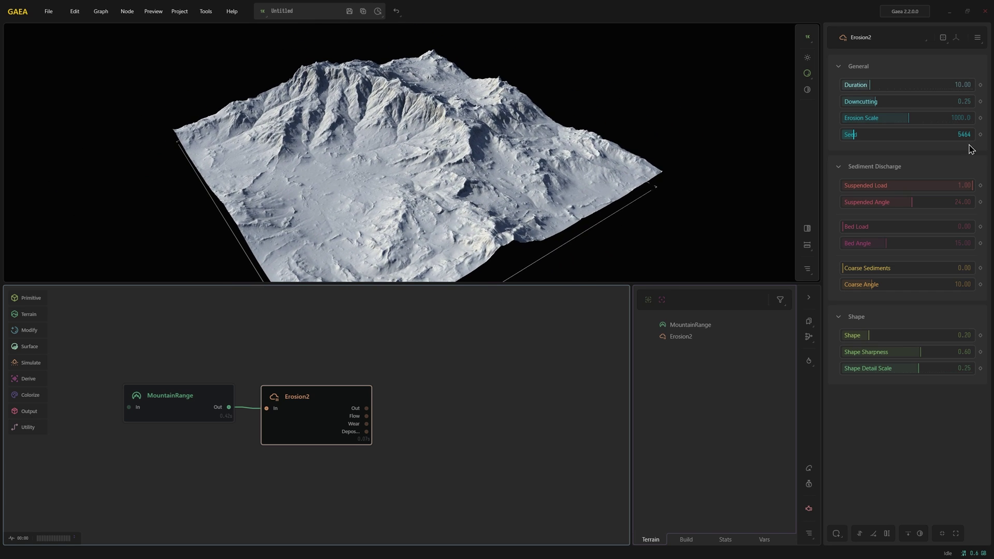
Set Erosion2 Duration 38.80, Downcutting 0.17 and Shape Detail Scale 0.03
drag(905, 86, 909, 85)
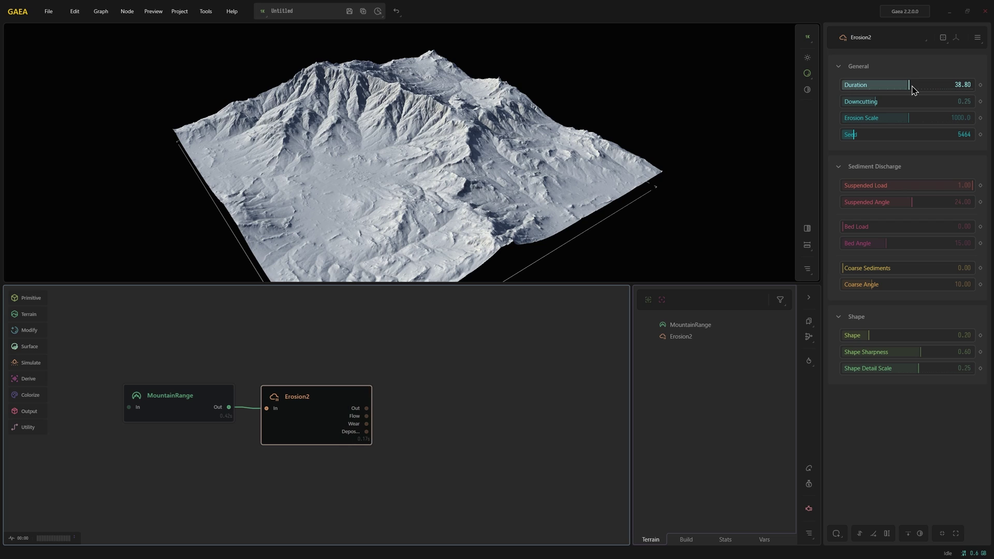
drag(868, 104, 864, 100)
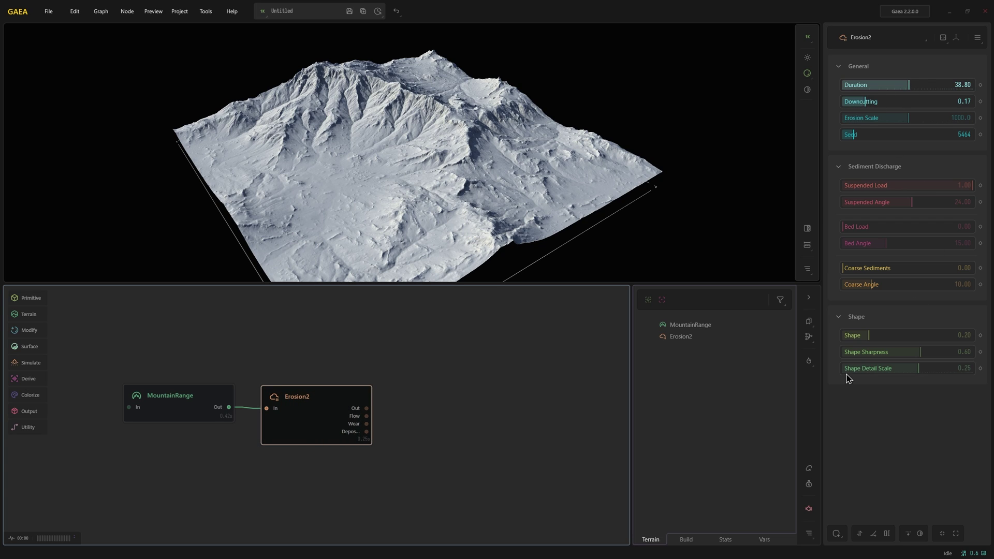
drag(862, 369, 861, 371)
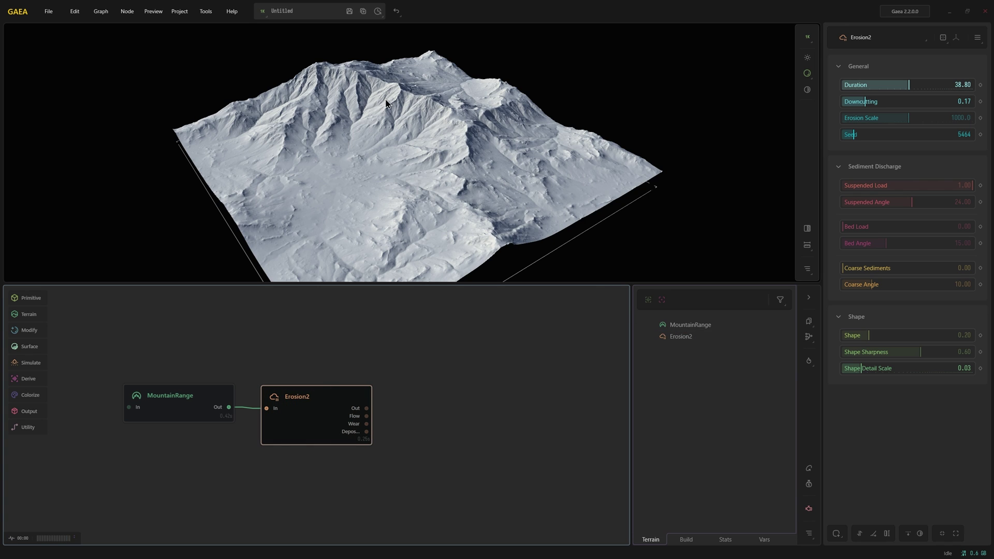
mouse_move(403, 192)
mouse_down()
mouse_move(451, 188)
mouse_move(414, 186)
mouse_up()
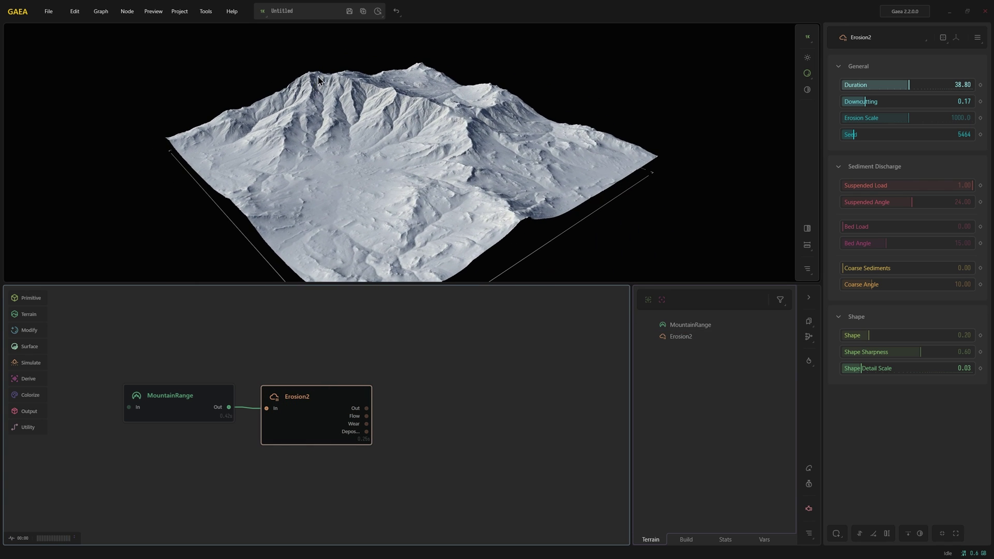
drag(454, 147, 462, 181)
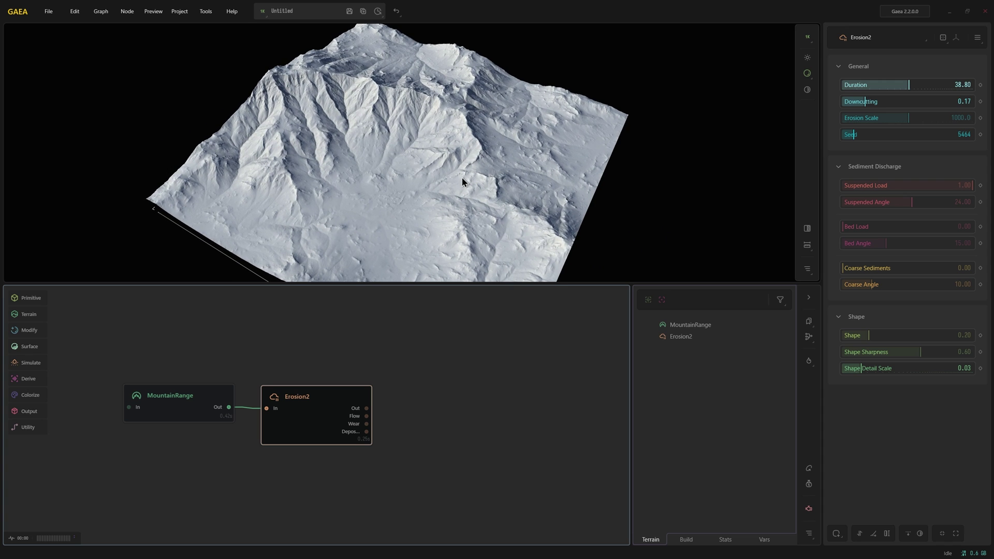
mouse_move(463, 181)
mouse_down()
mouse_move(332, 110)
mouse_move(399, 165)
mouse_move(380, 160)
mouse_up()
scroll(379, 161, down, 2)
scroll(391, 166, down, 2)
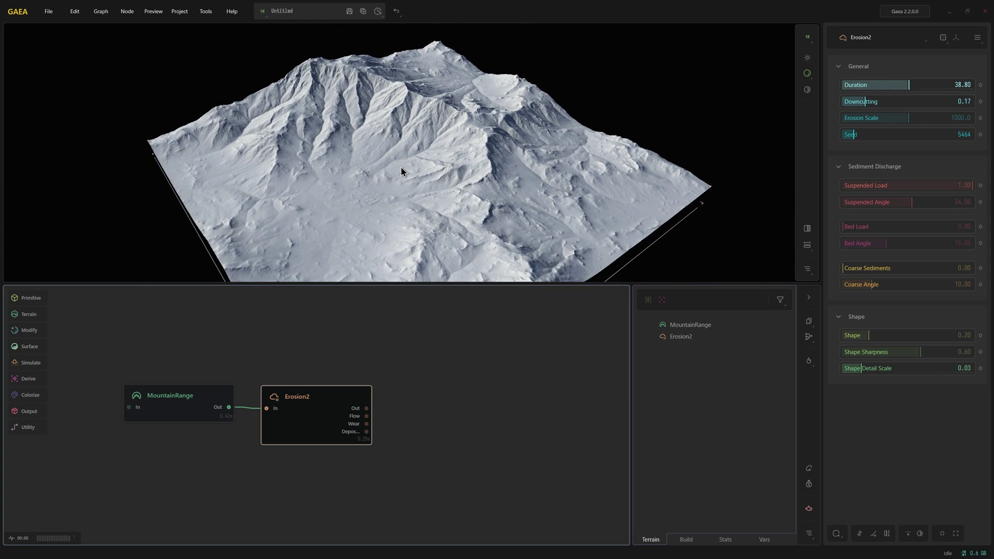
scroll(402, 166, down, 2)
drag(445, 193, 442, 185)
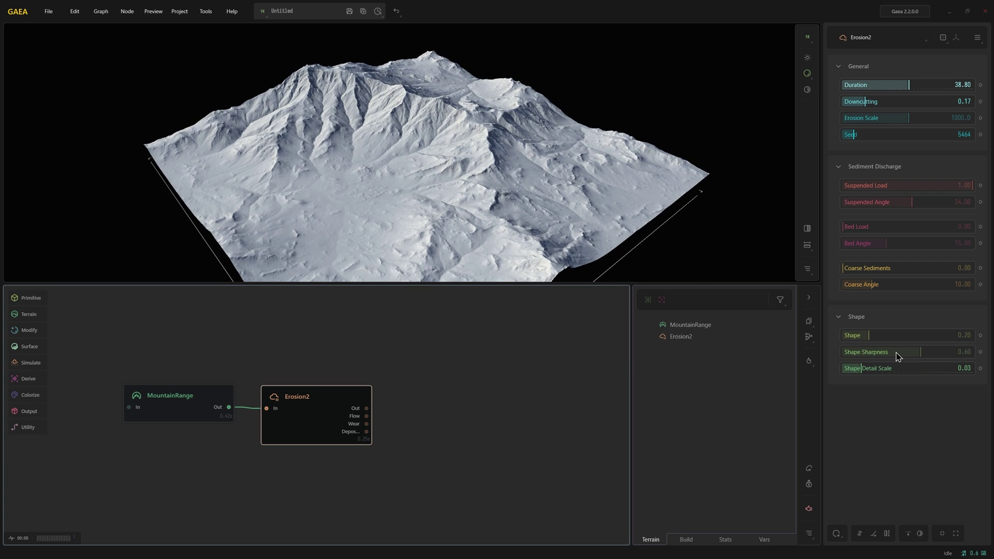
drag(897, 356, 863, 354)
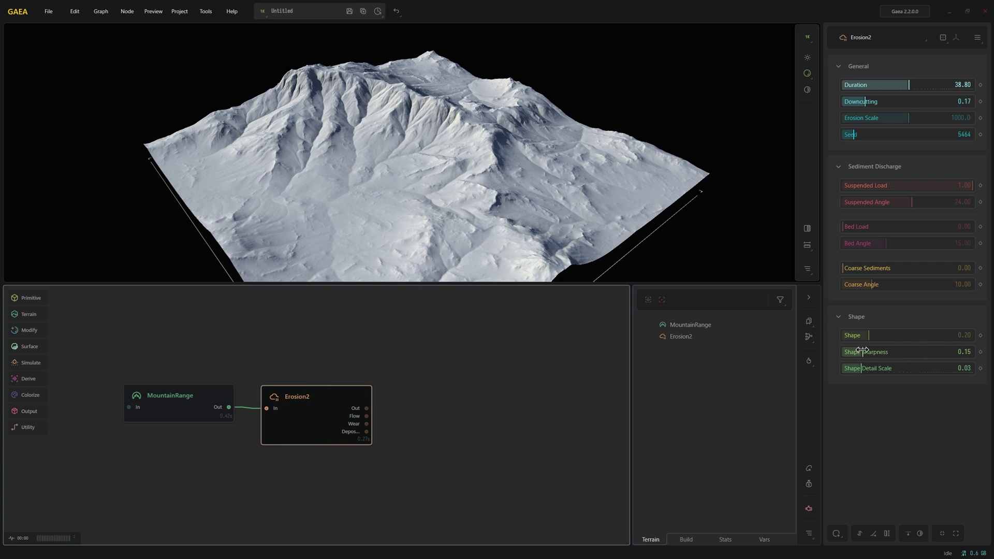
drag(849, 354, 854, 354)
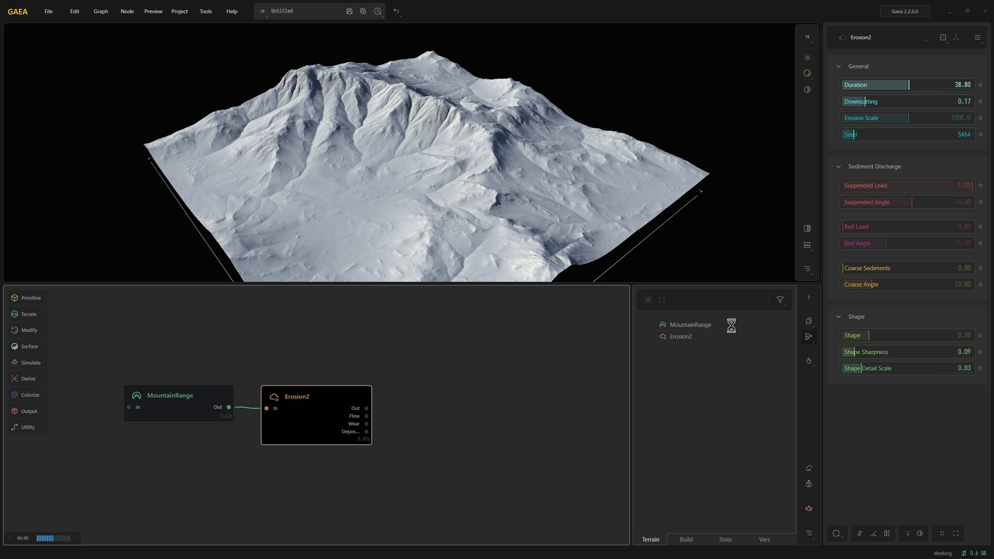
mouse_move(399, 218)
mouse_down()
mouse_move(371, 149)
mouse_move(395, 128)
mouse_up()
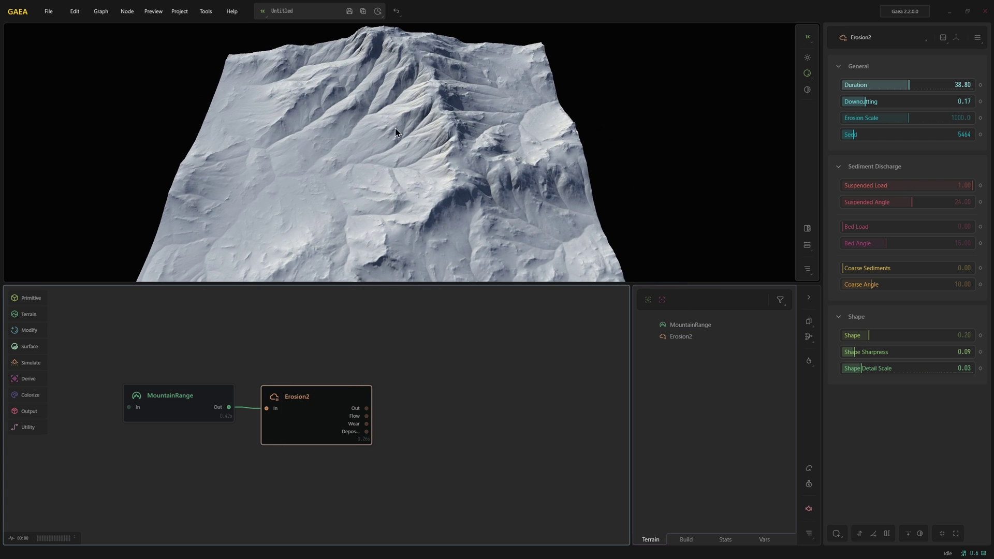
click(931, 357)
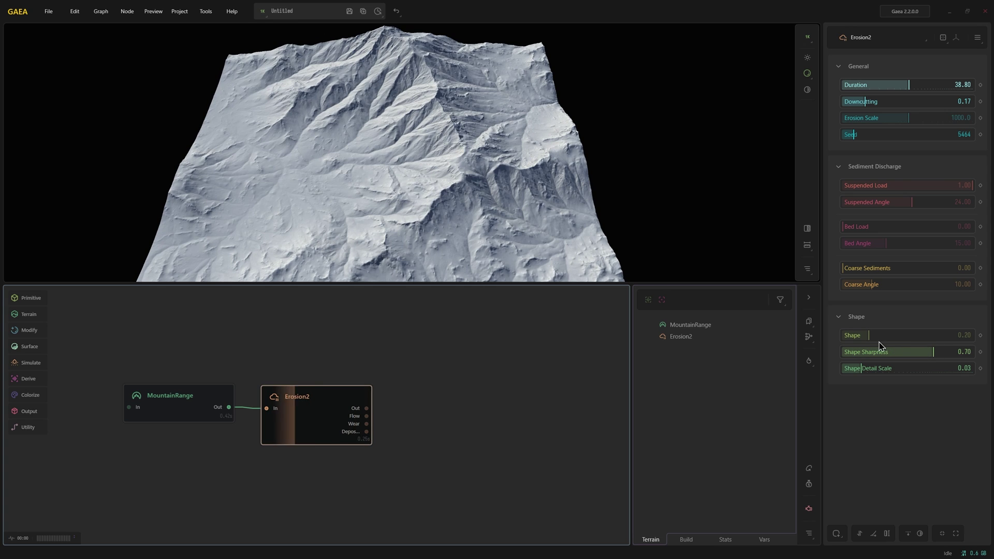
mouse_move(433, 172)
mouse_down()
mouse_move(412, 94)
mouse_move(399, 179)
mouse_move(462, 136)
mouse_up()
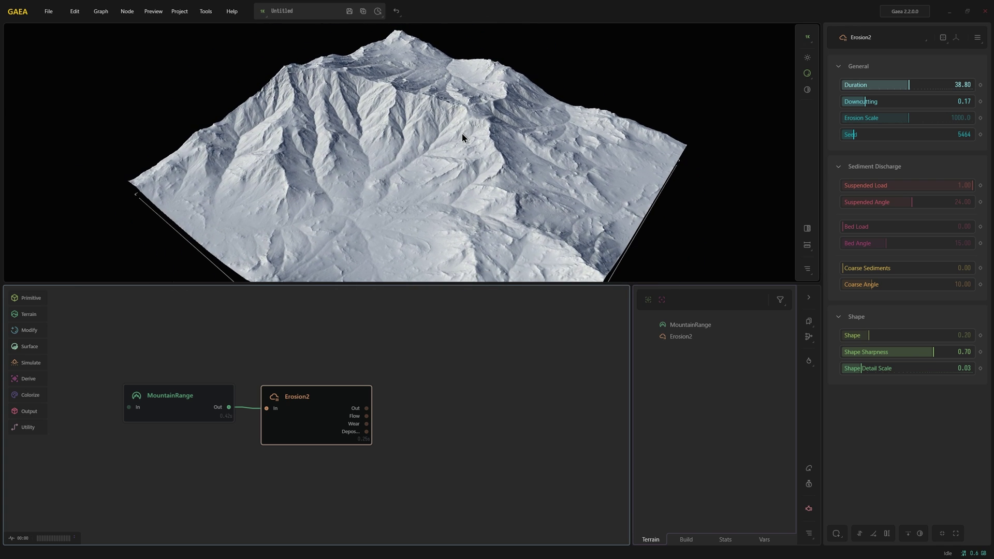
double_click(901, 358)
text(0.6)
key(Return)
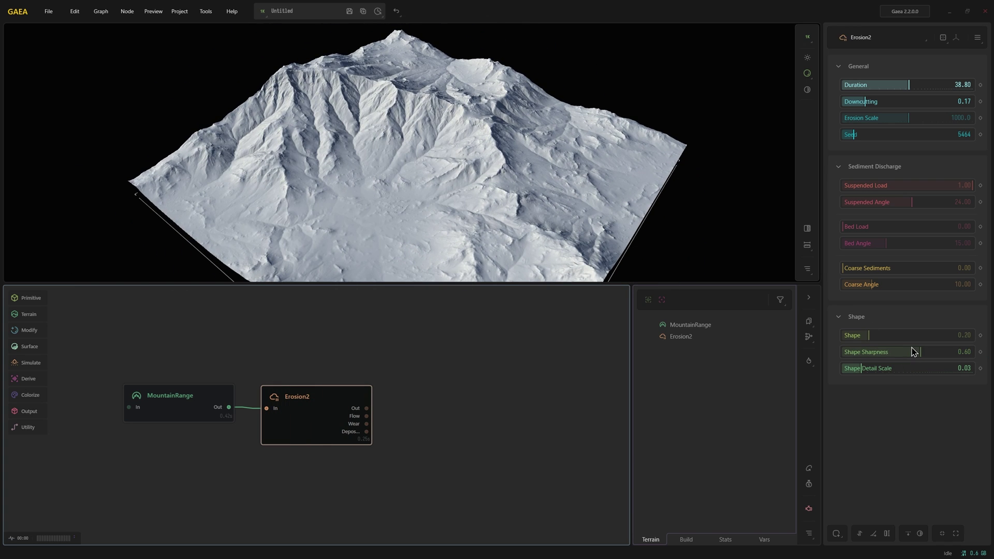
Raise Erosion2 Coarse Sediments to 1.00 and try several Coarse Angle values
drag(462, 154, 392, 79)
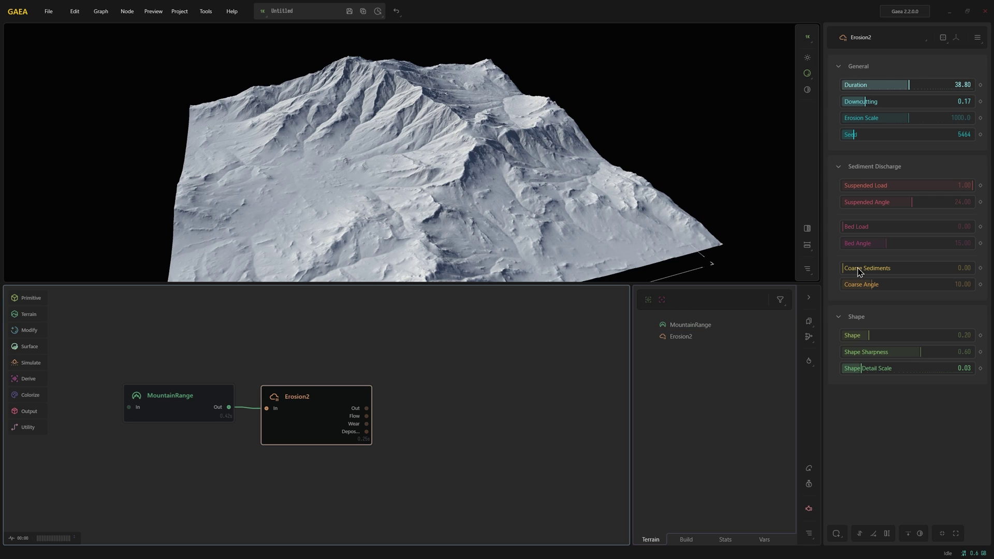
drag(858, 272, 992, 274)
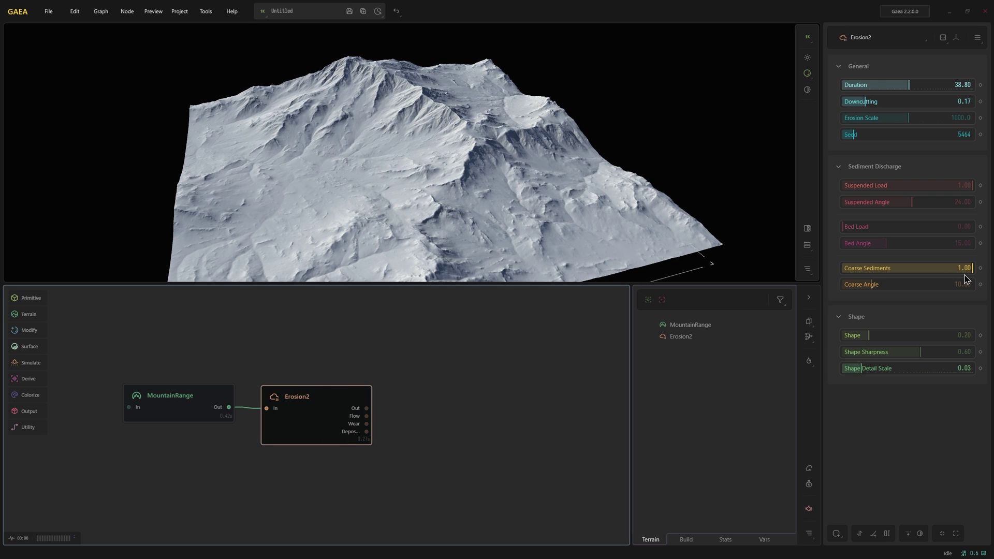
drag(726, 213, 421, 228)
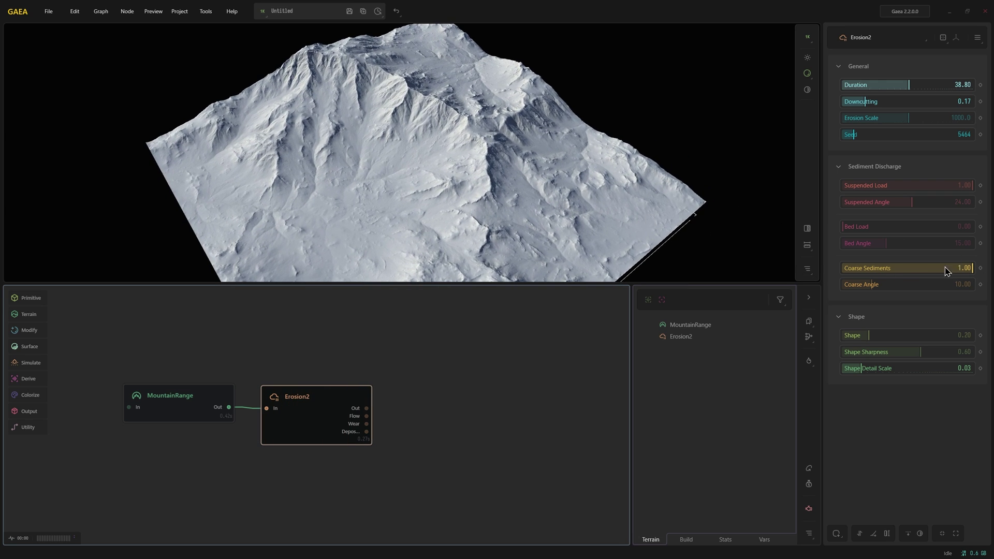
drag(871, 284, 849, 290)
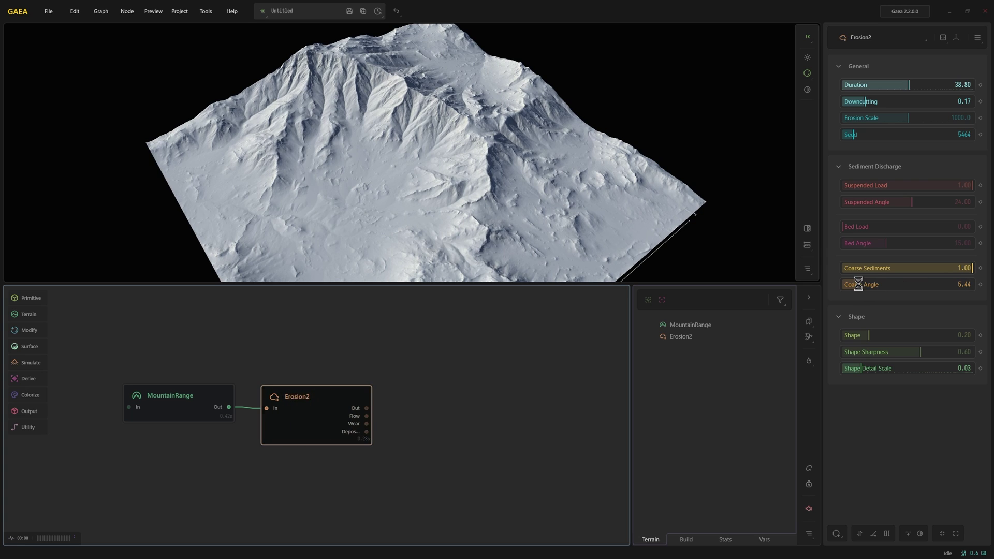
drag(453, 205, 427, 142)
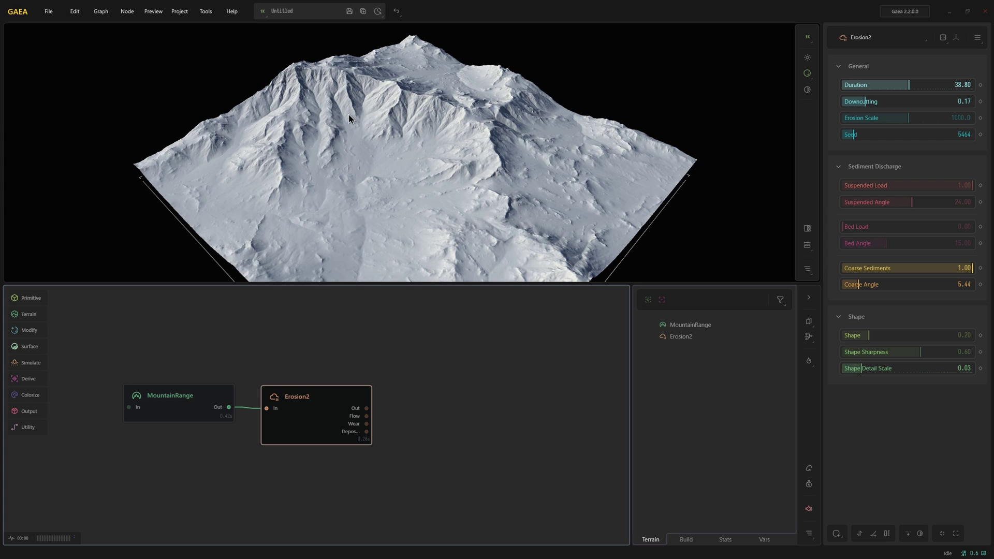
drag(347, 193, 351, 146)
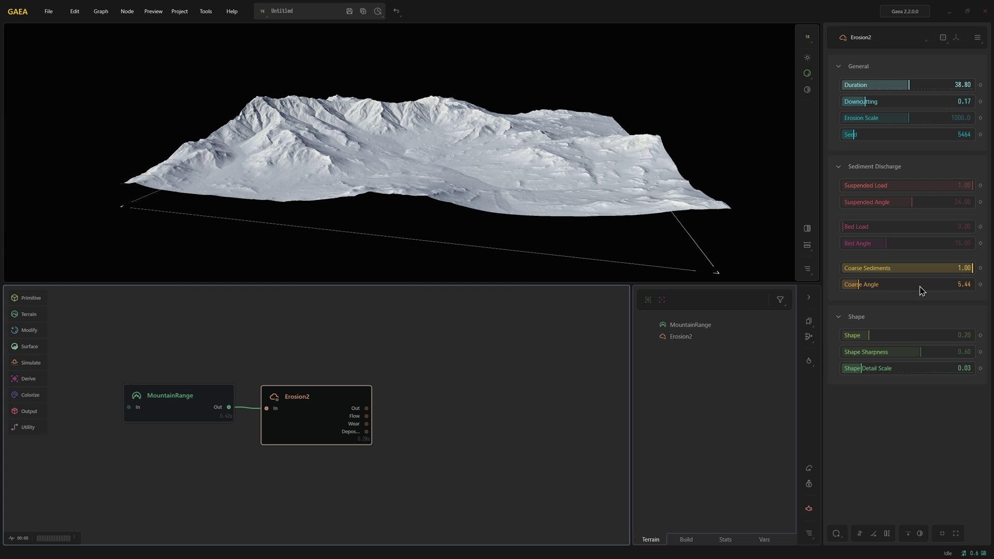
drag(920, 290, 913, 285)
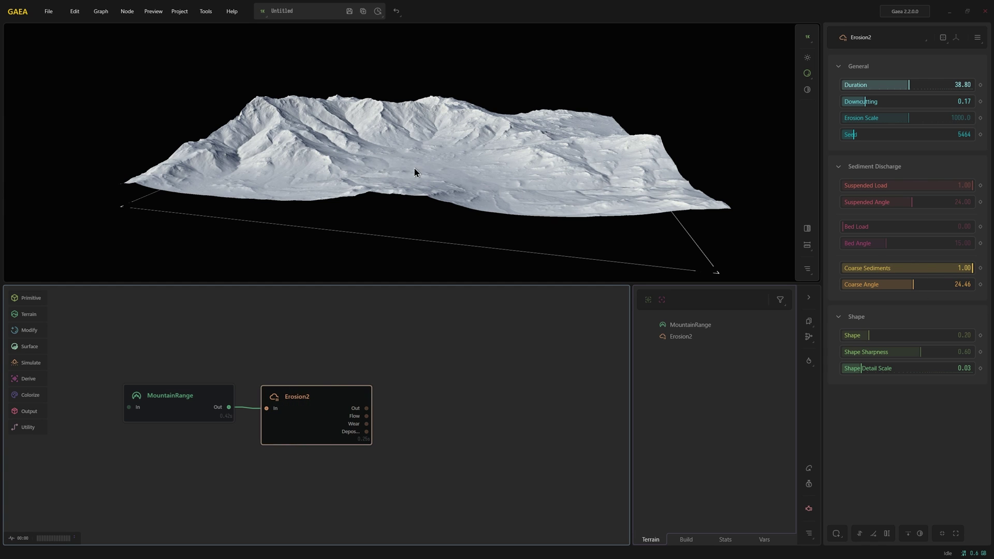
mouse_move(415, 169)
mouse_down()
mouse_move(396, 194)
mouse_move(406, 102)
mouse_up()
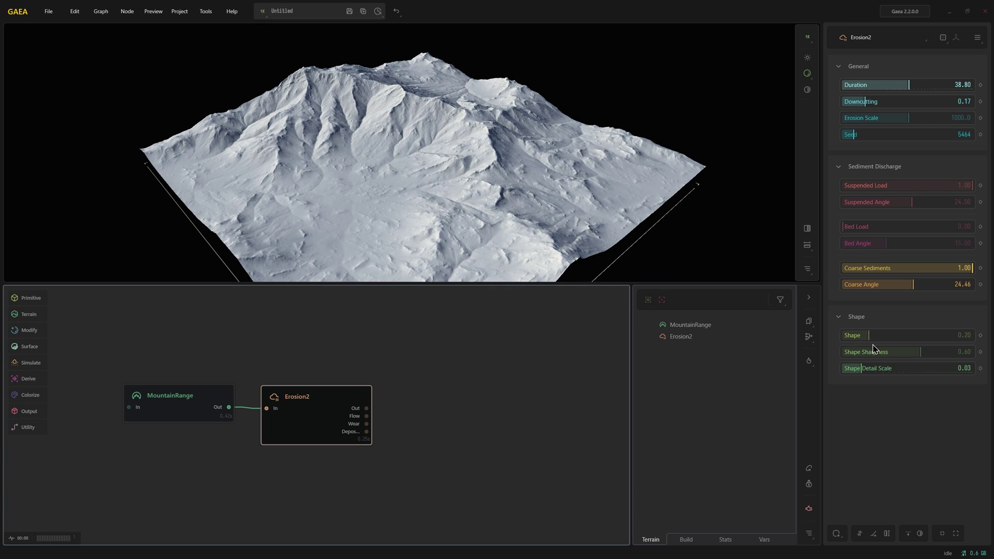
drag(872, 287, 861, 286)
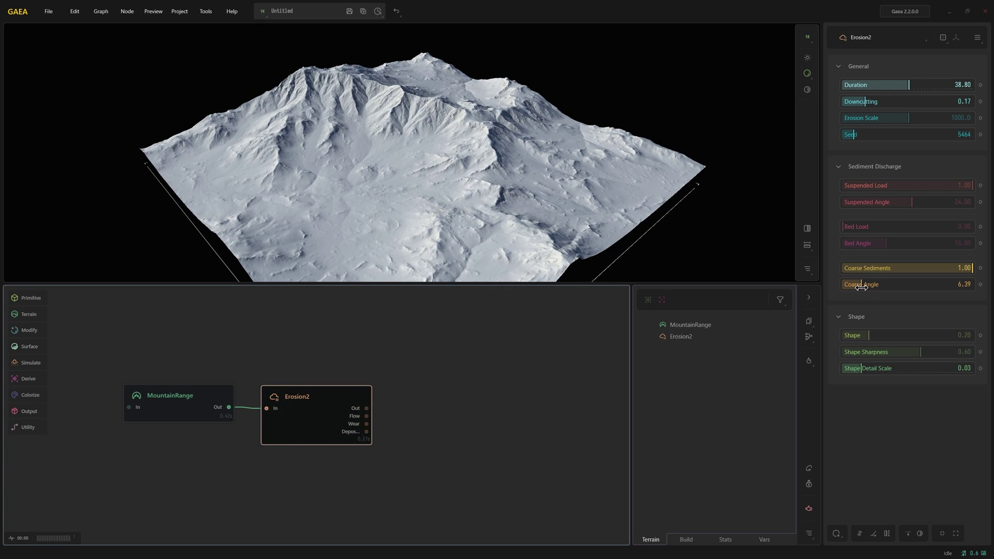
Set Bed Load to 0.17 and settle the Coarse Angle at 15.96
click(858, 231)
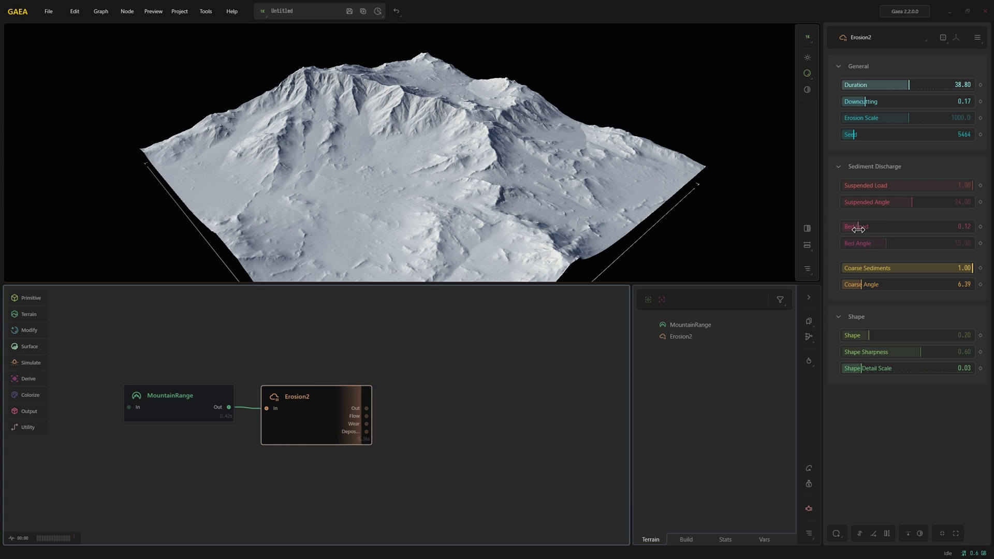
drag(321, 214, 333, 198)
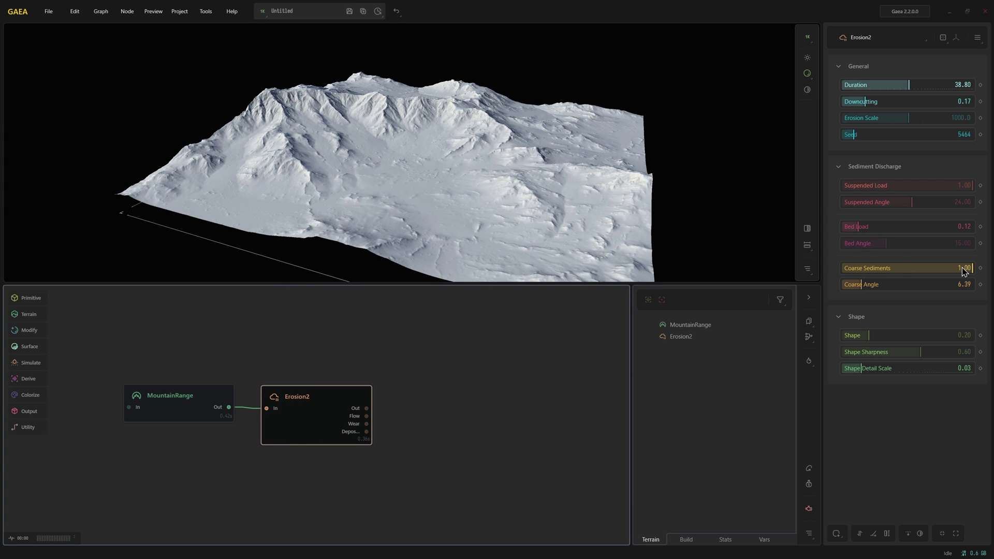
drag(855, 234, 865, 227)
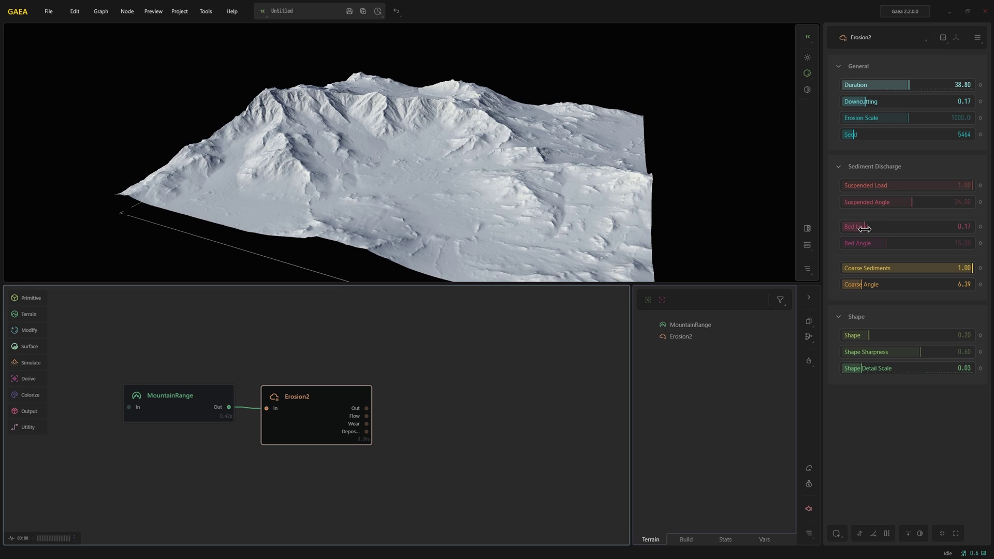
click(880, 286)
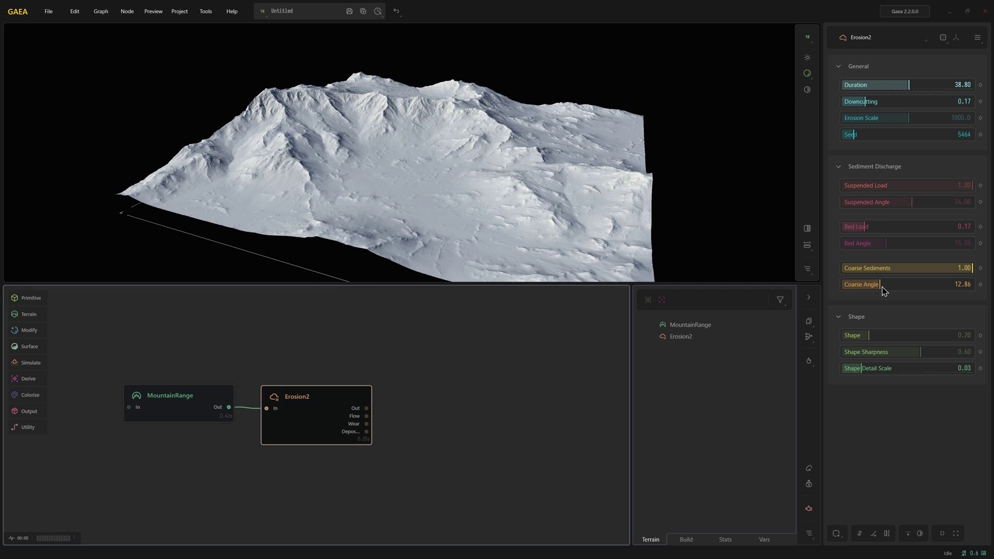
click(888, 286)
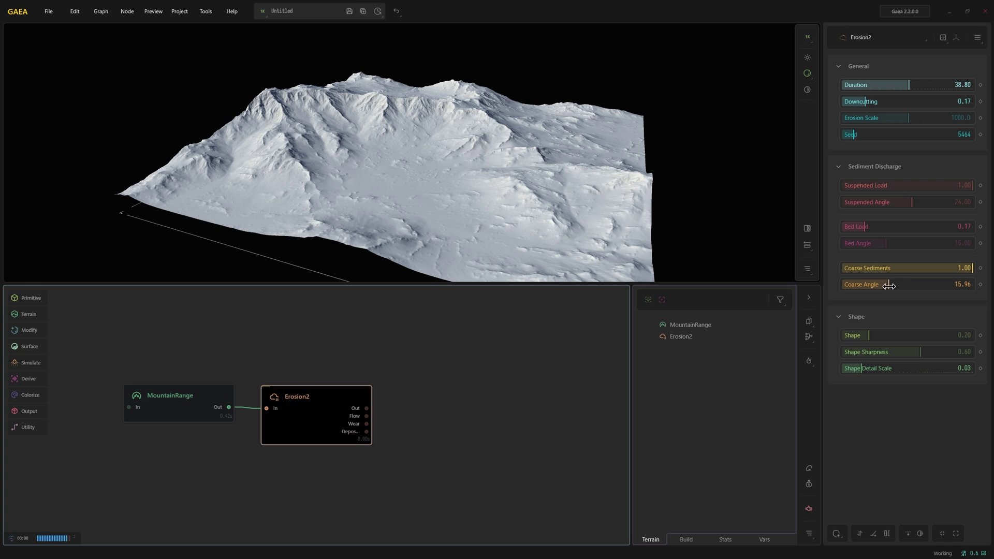
drag(438, 231, 394, 236)
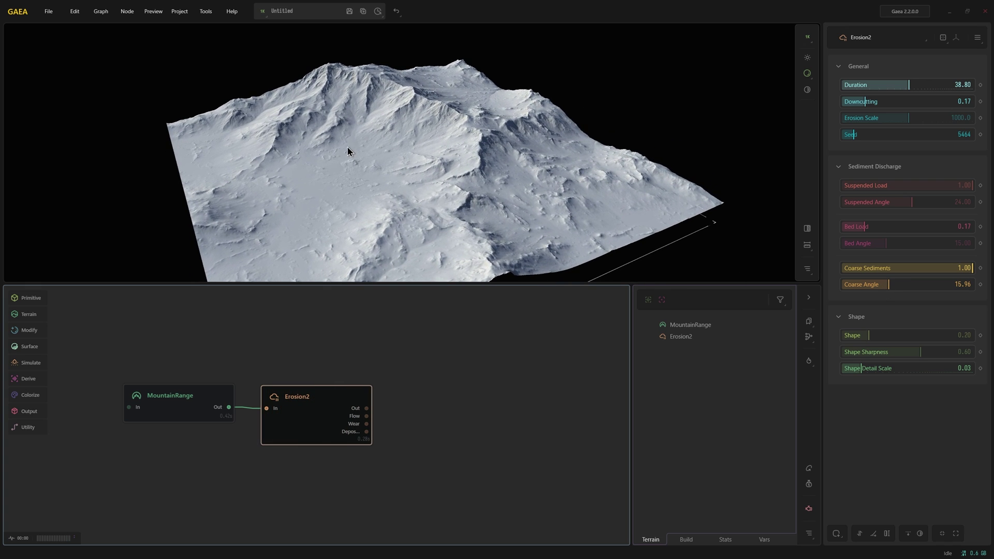
drag(347, 168, 365, 205)
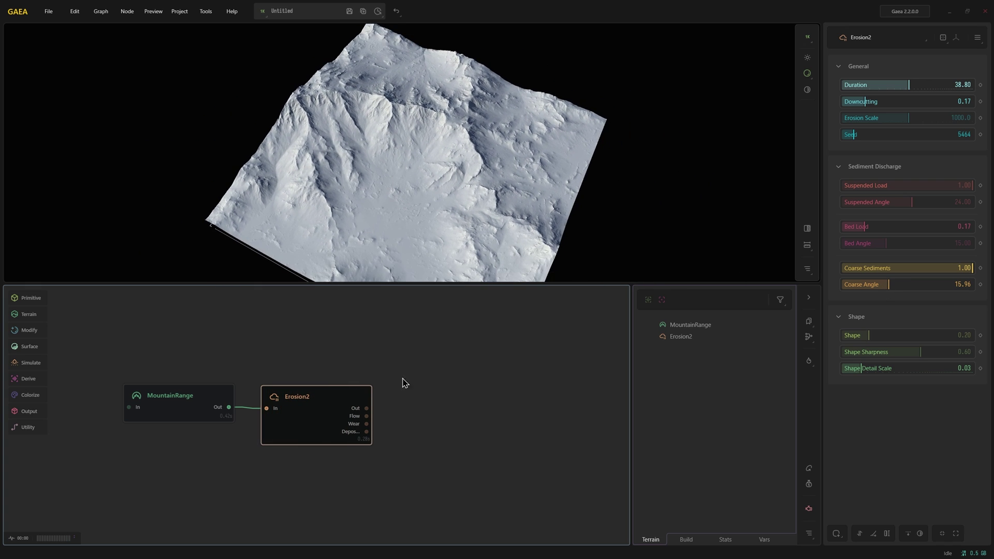
Insert a Thermal2 node after Erosion2 via the 'th' node search
key(Tab)
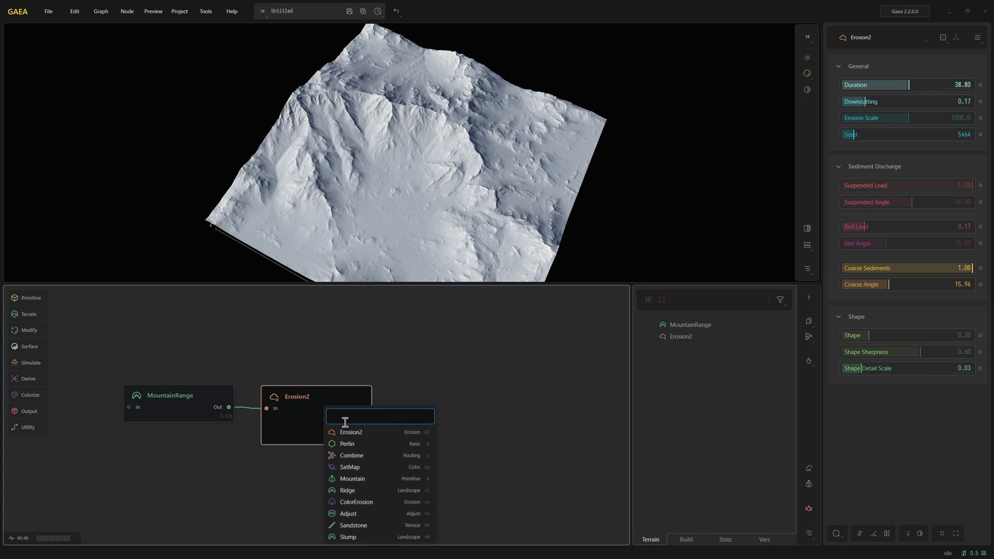
text(th)
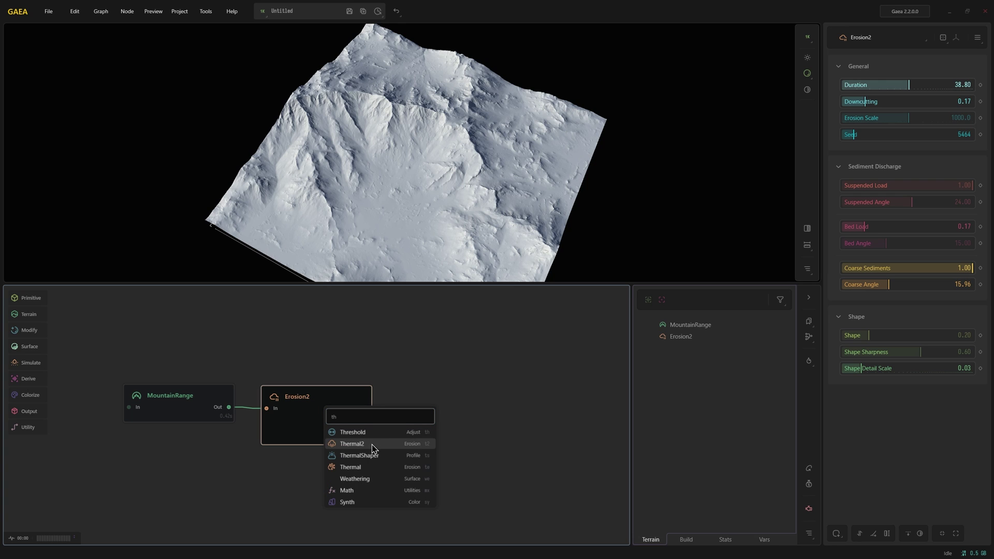
click(371, 444)
mouse_move(449, 185)
mouse_down()
mouse_move(435, 146)
mouse_move(392, 141)
mouse_move(554, 120)
mouse_up()
click(151, 432)
click(295, 409)
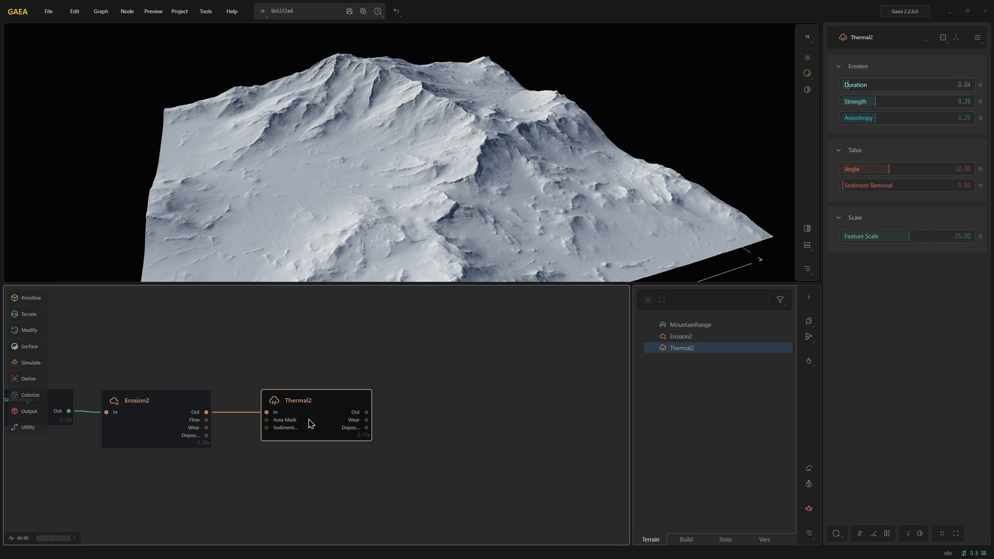
Add a second Erosion2 after Thermal2 with Erosion Scale ~15434, Downcutting 0.44, Duration 27.07
key(Tab)
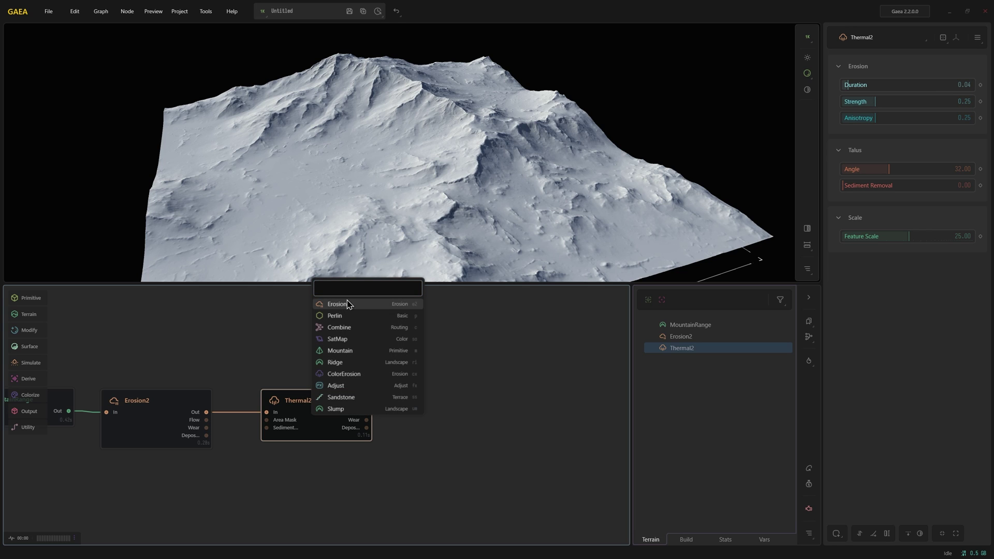
click(339, 306)
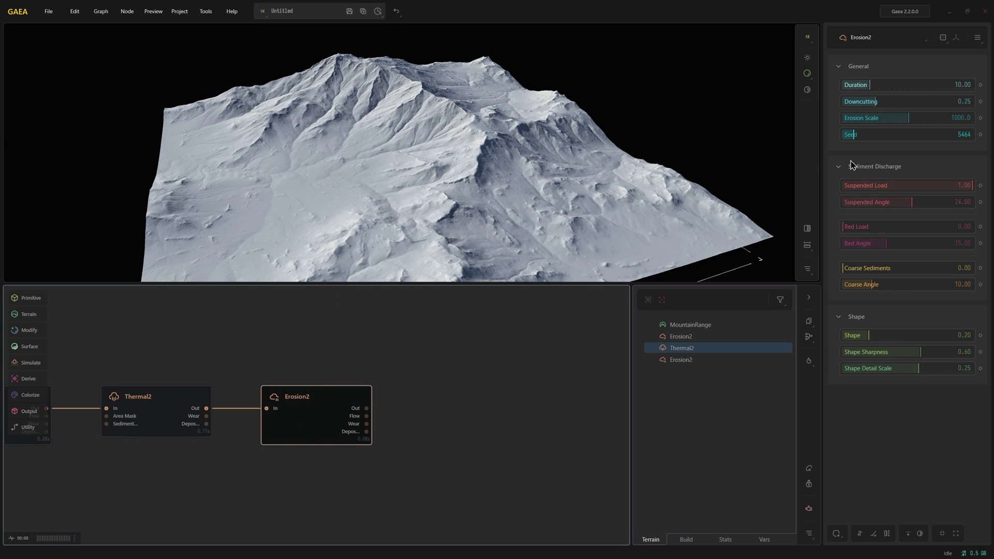
click(966, 118)
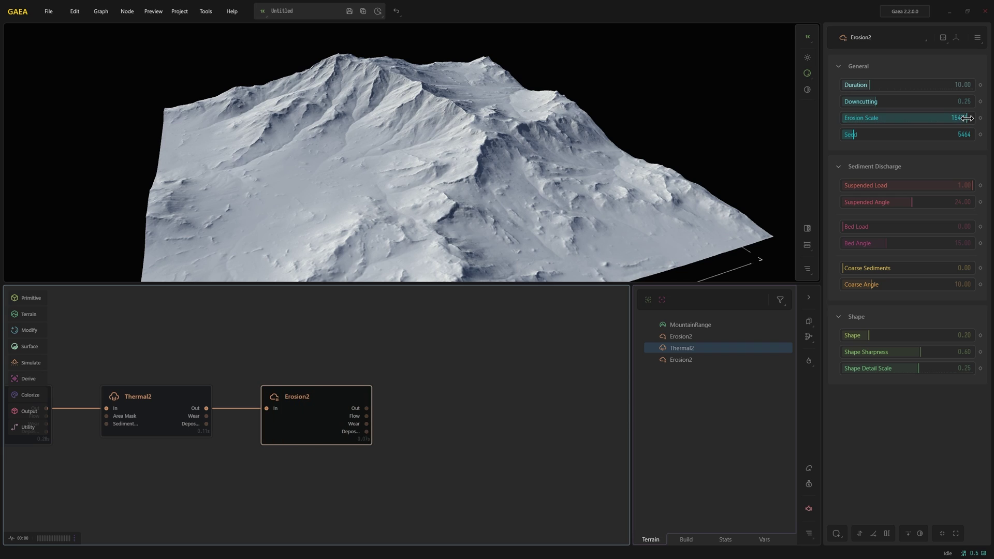
click(900, 101)
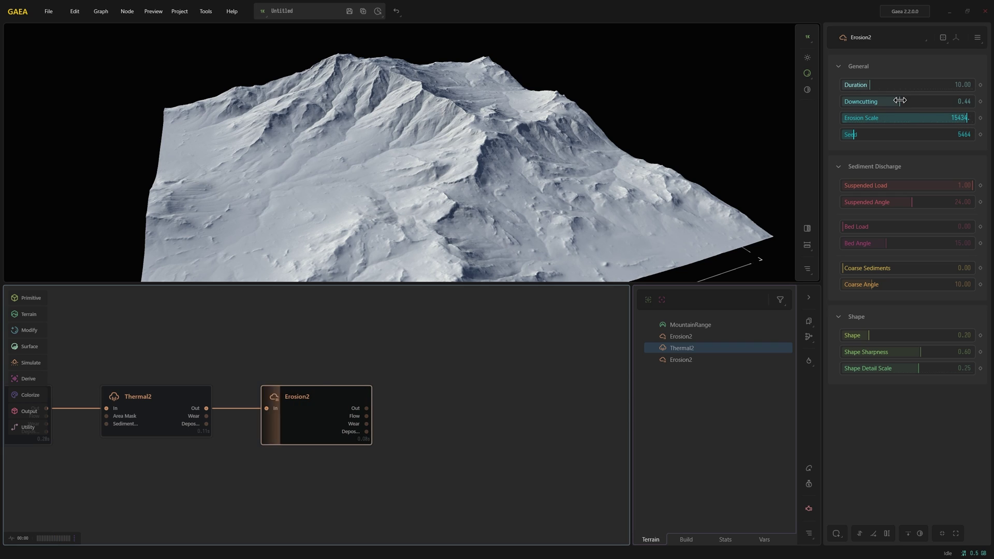
click(897, 85)
Set Bed Load 0.30, Coarse Sediments 0.21, Coarse Angle 24.19 and Bed Angle 3.02
click(882, 227)
click(871, 267)
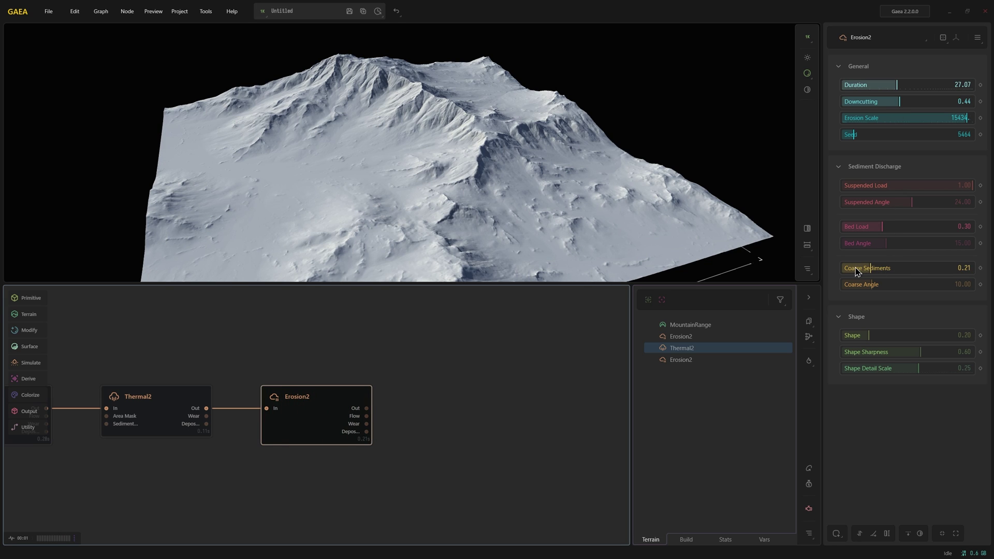
drag(893, 284, 912, 285)
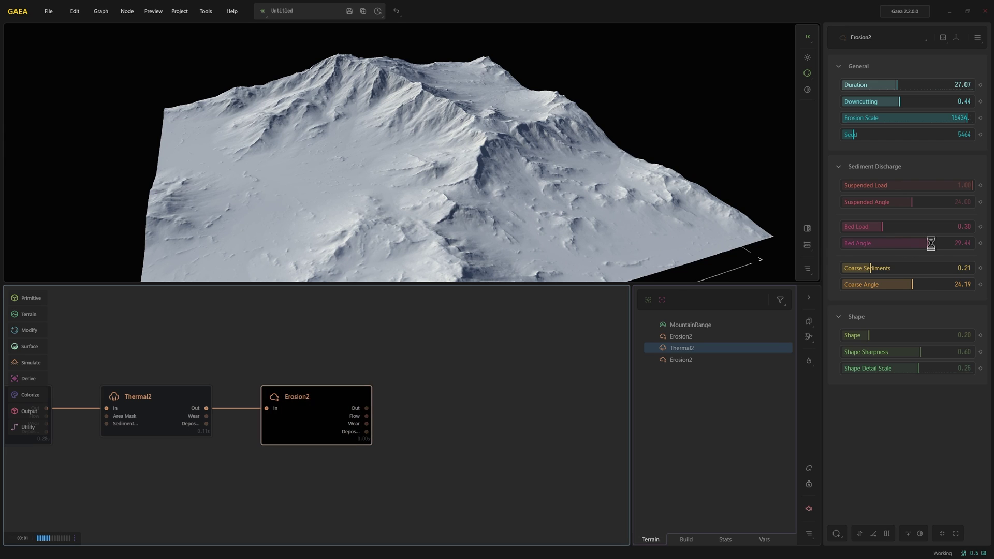
click(860, 243)
click(851, 244)
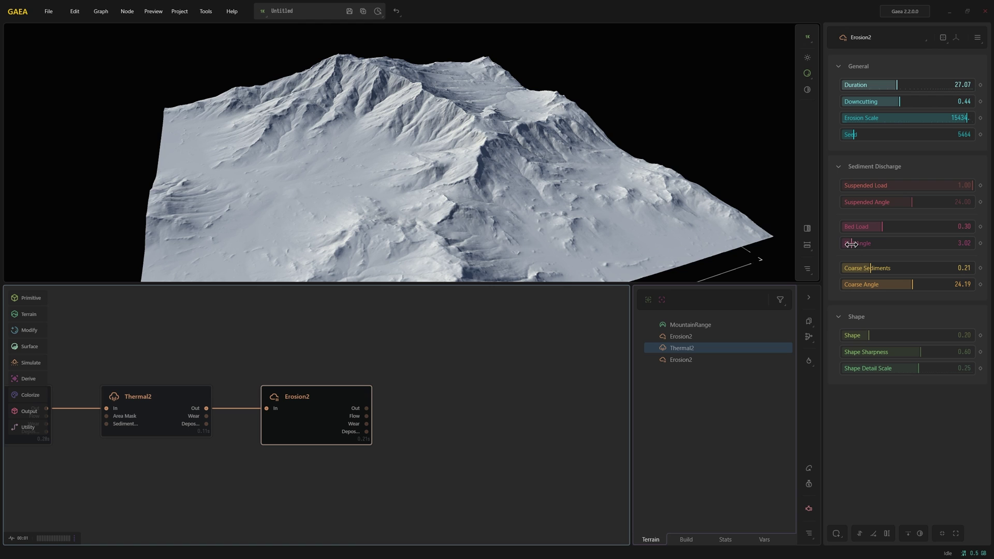
mouse_move(267, 175)
mouse_down()
mouse_move(251, 181)
mouse_move(278, 179)
mouse_move(251, 214)
mouse_move(289, 278)
mouse_up()
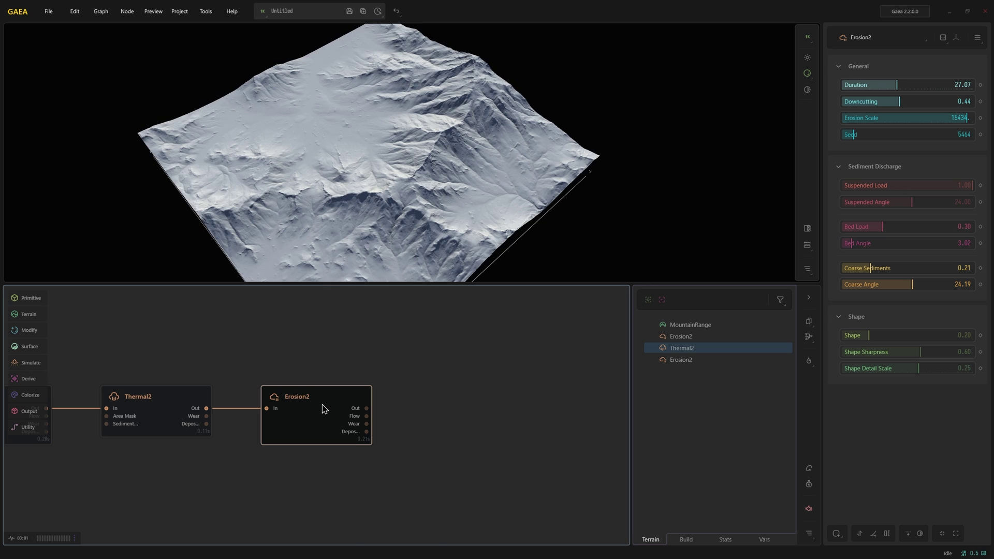
Insert a Rivers node after the second Erosion2 using the 'vers' search
key(Tab)
text(vers)
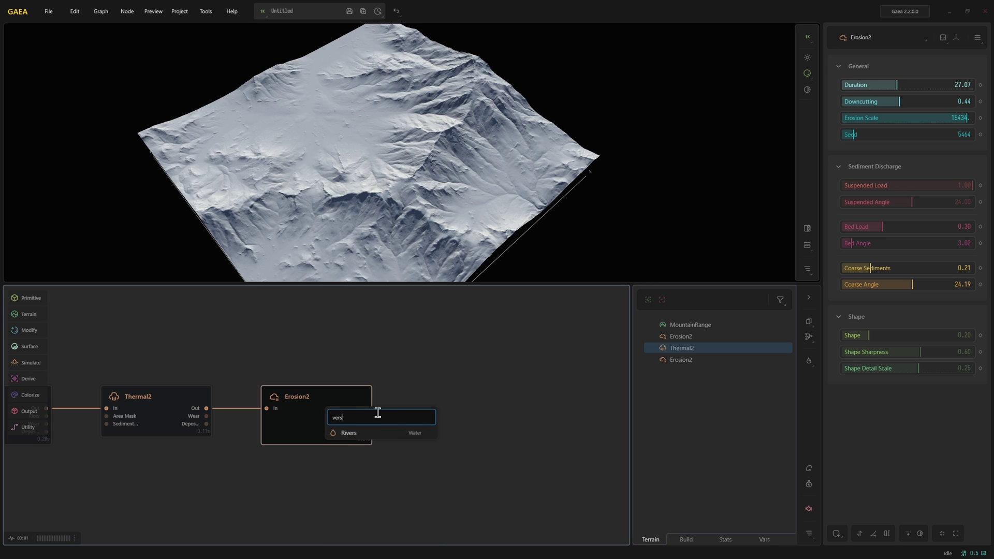
click(362, 435)
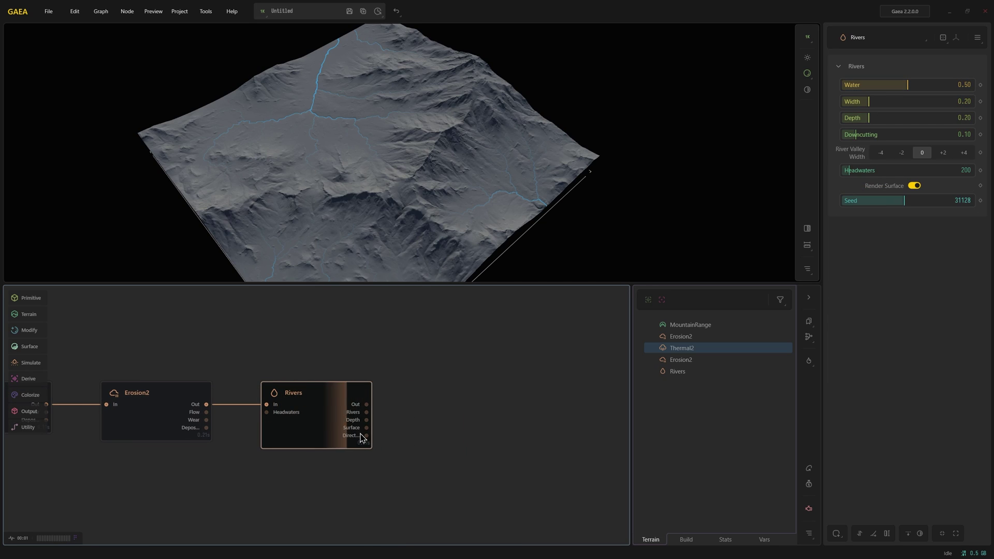
mouse_move(365, 249)
mouse_down()
mouse_move(435, 216)
mouse_move(356, 136)
mouse_up()
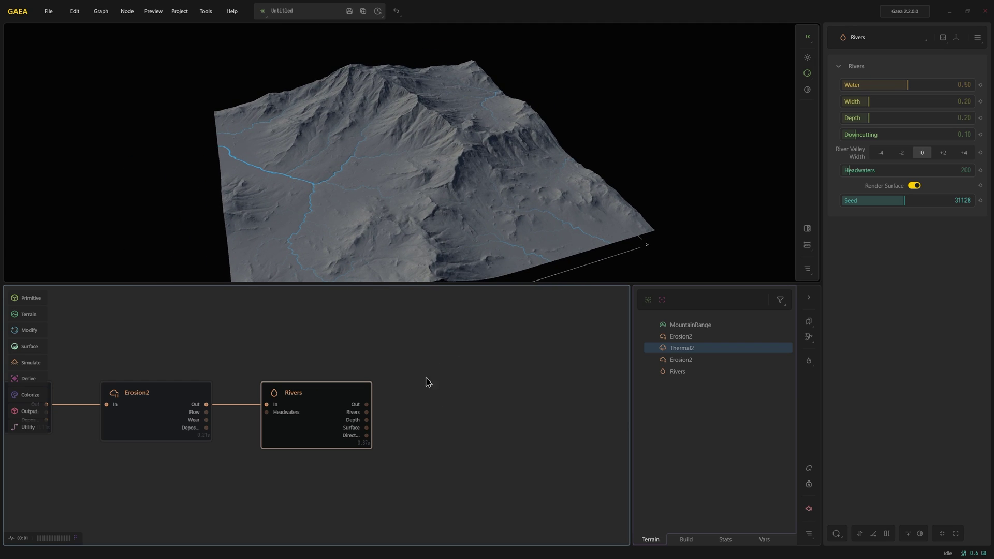
middle_drag(418, 387, 358, 403)
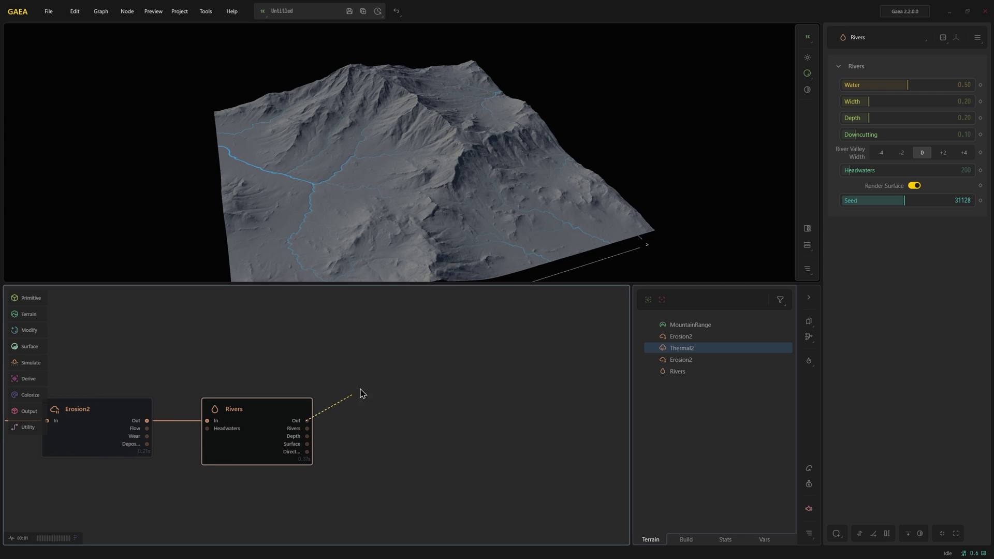
Create two TextureBase nodes, each wired from the Rivers output
drag(366, 387, 337, 402)
text(tex)
click(383, 408)
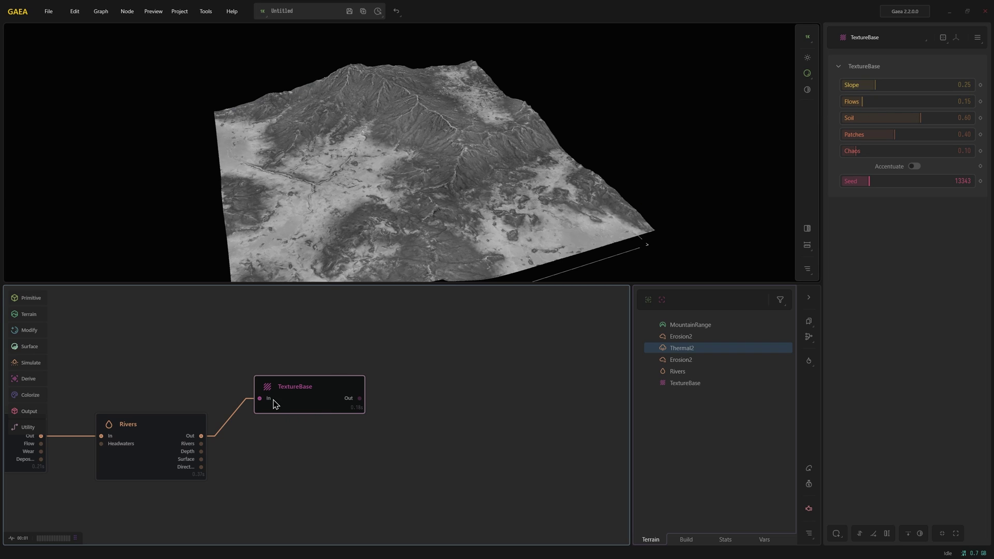
drag(273, 399, 279, 393)
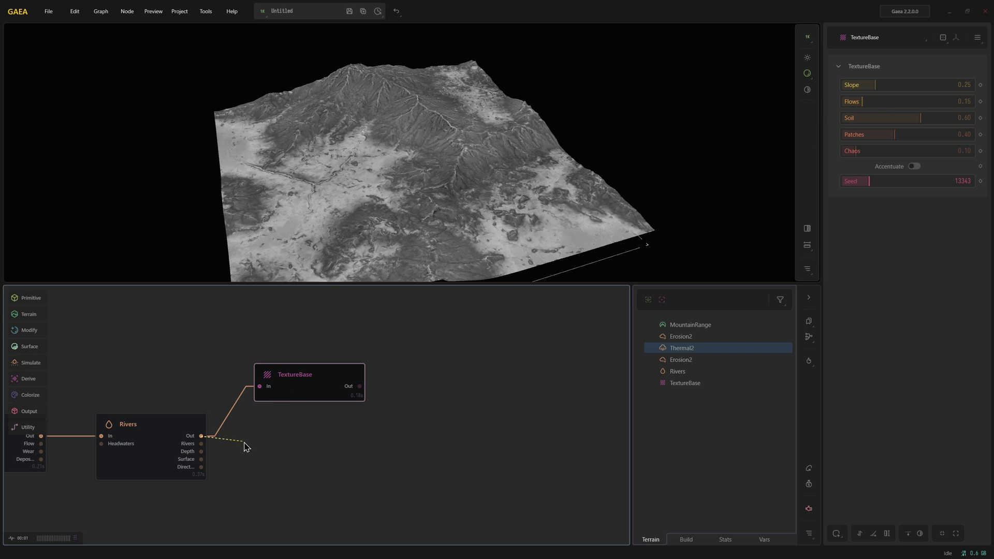
drag(201, 438, 256, 444)
text(tex)
click(288, 472)
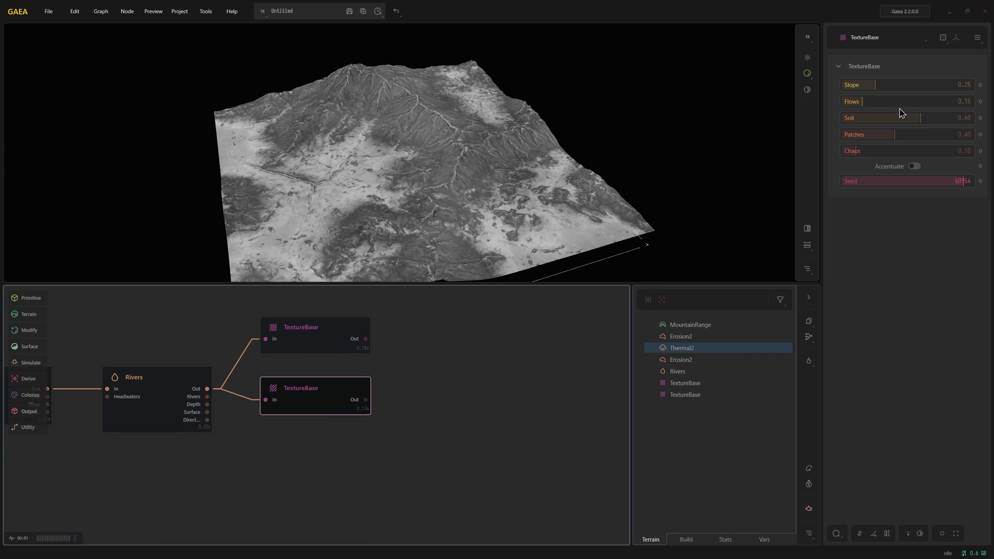
Tune the masks: lower TextureBase Soil 0.85; upper Slope 0.81, Flows near zero, Soil 0.38
mouse_move(894, 101)
mouse_down()
mouse_move(925, 101)
mouse_move(902, 101)
mouse_up()
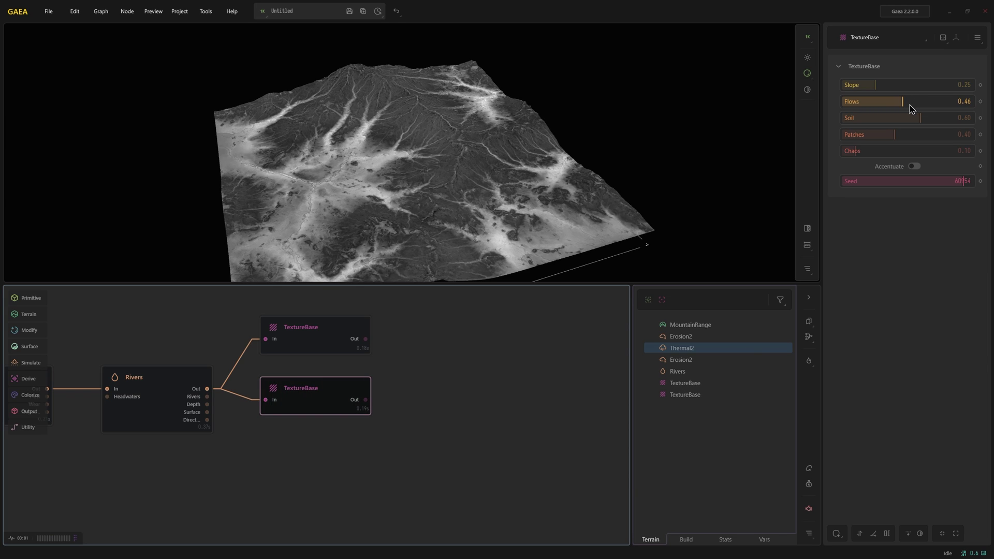
click(953, 117)
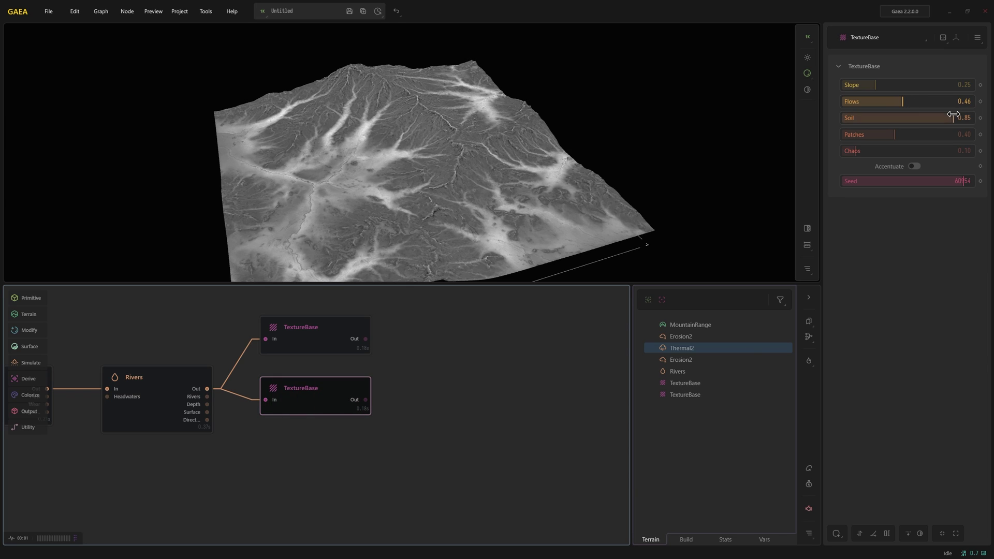
click(851, 85)
click(330, 347)
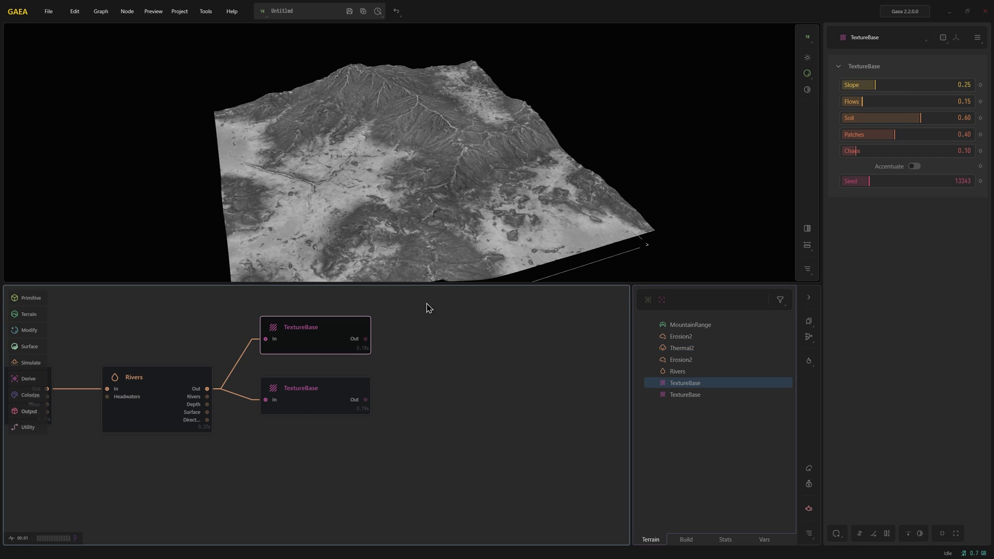
click(948, 85)
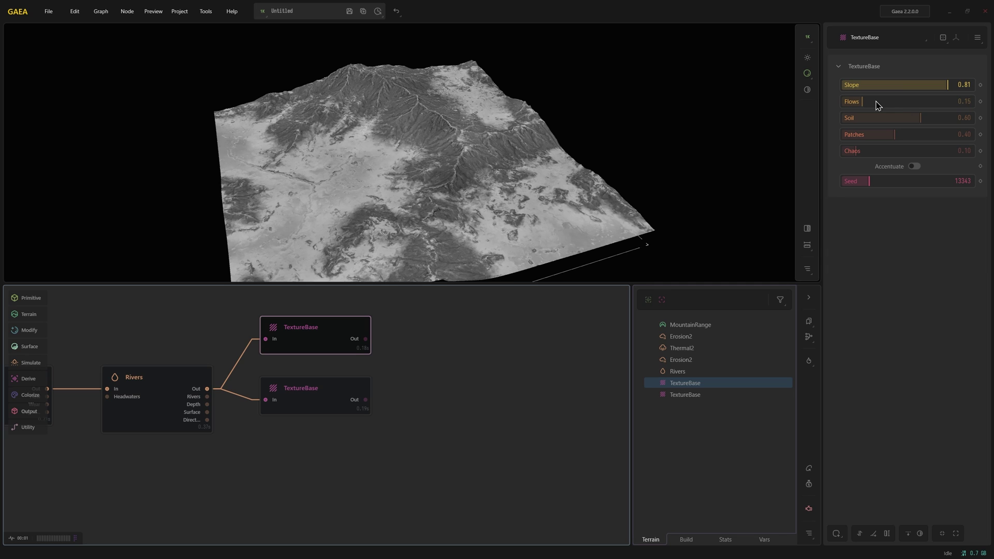
click(846, 106)
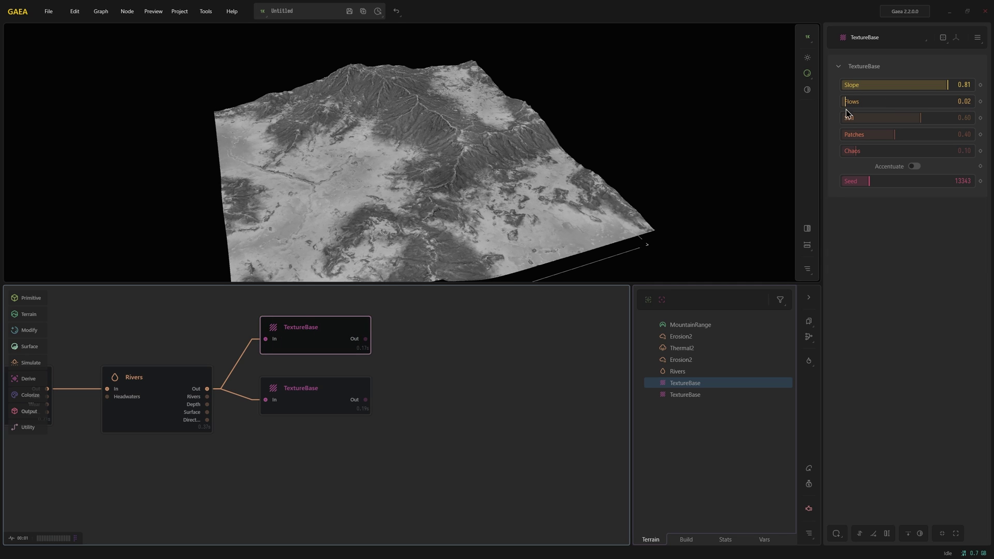
click(849, 119)
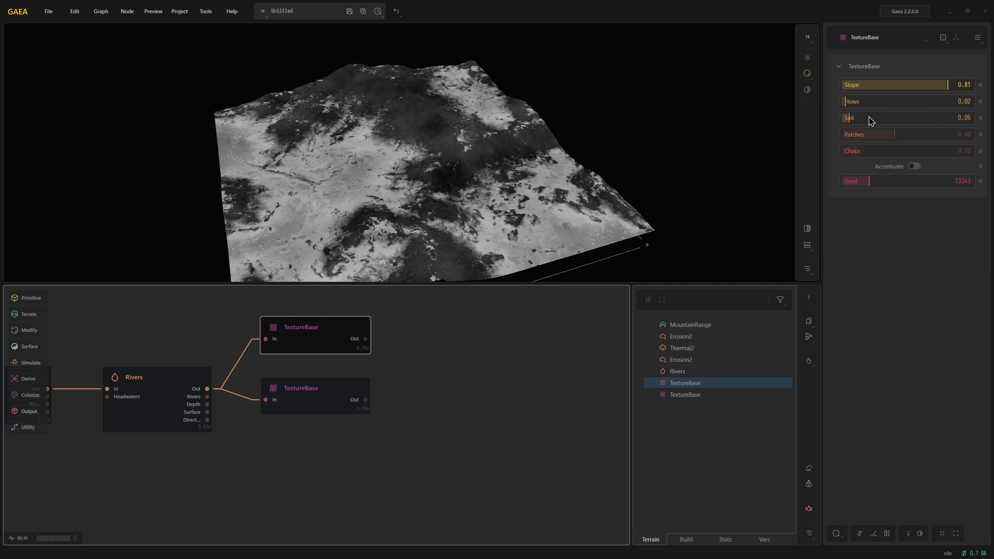
click(892, 118)
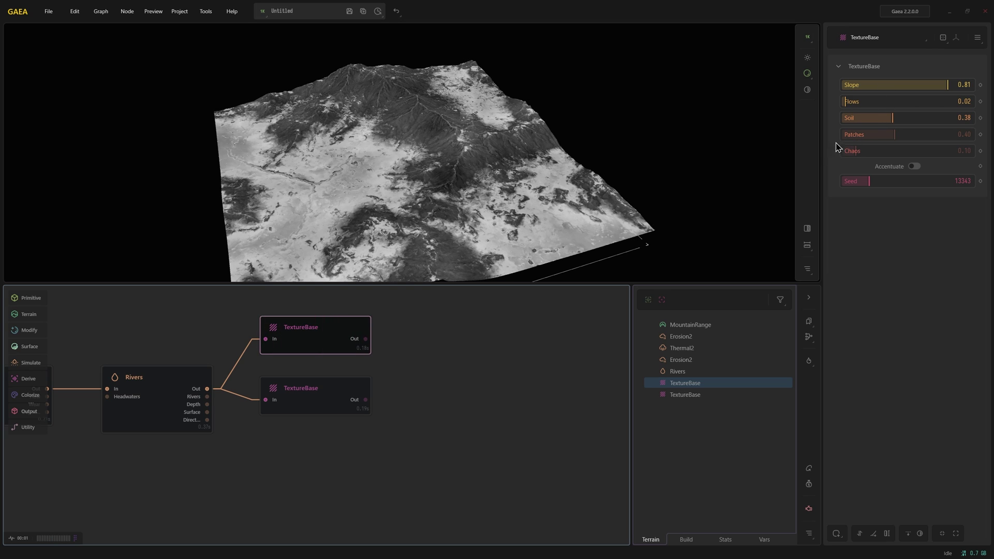
drag(366, 339, 444, 332)
Add a SatMap after the upper TextureBase, trying Rock presets 406–408 before keeping 410
click(475, 351)
drag(317, 423, 278, 413)
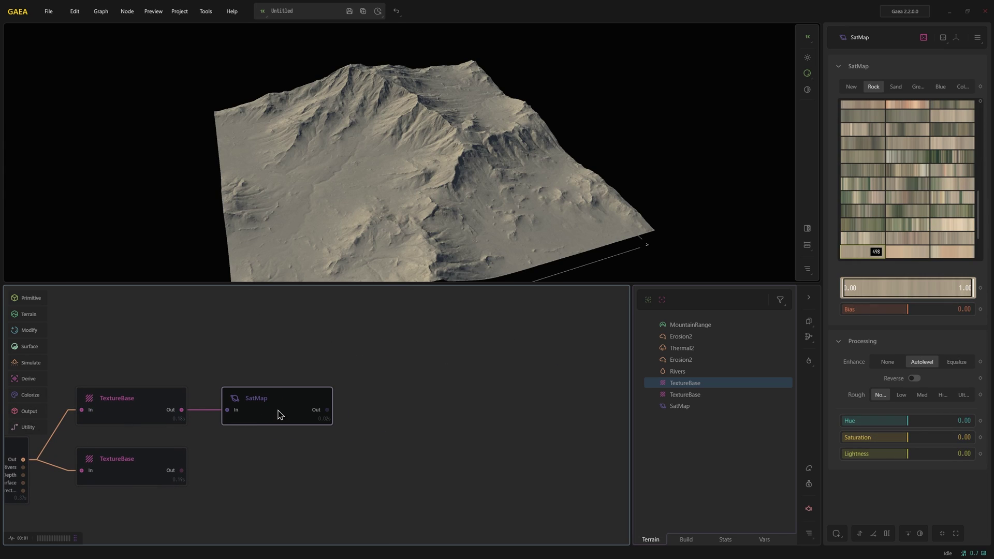
scroll(894, 229, up, 2)
scroll(898, 229, up, 2)
scroll(903, 227, up, 2)
click(915, 161)
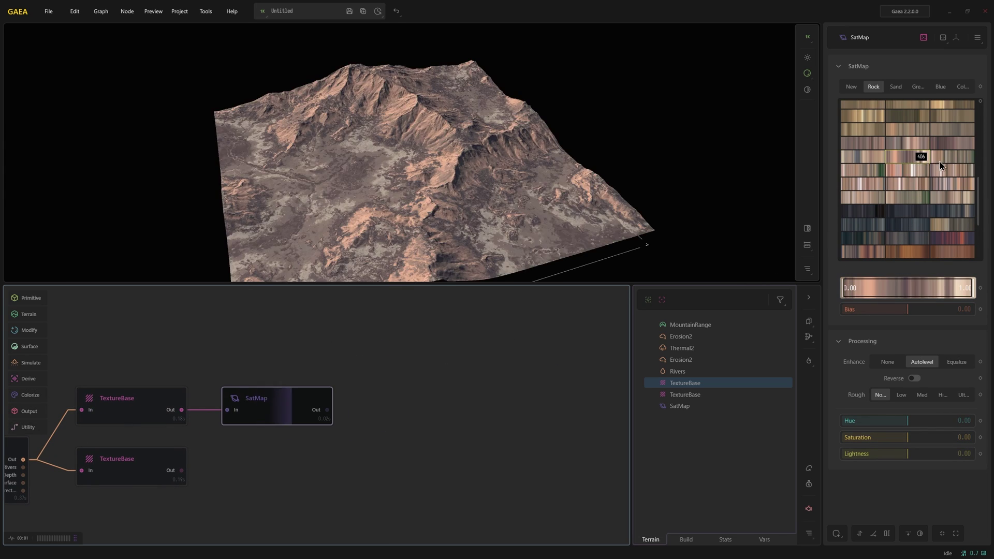
click(952, 159)
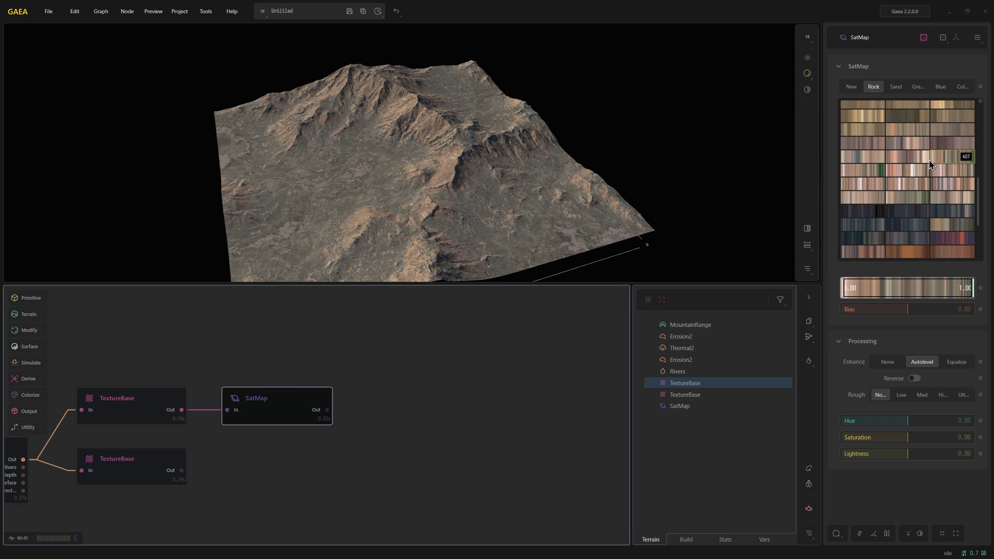
click(863, 172)
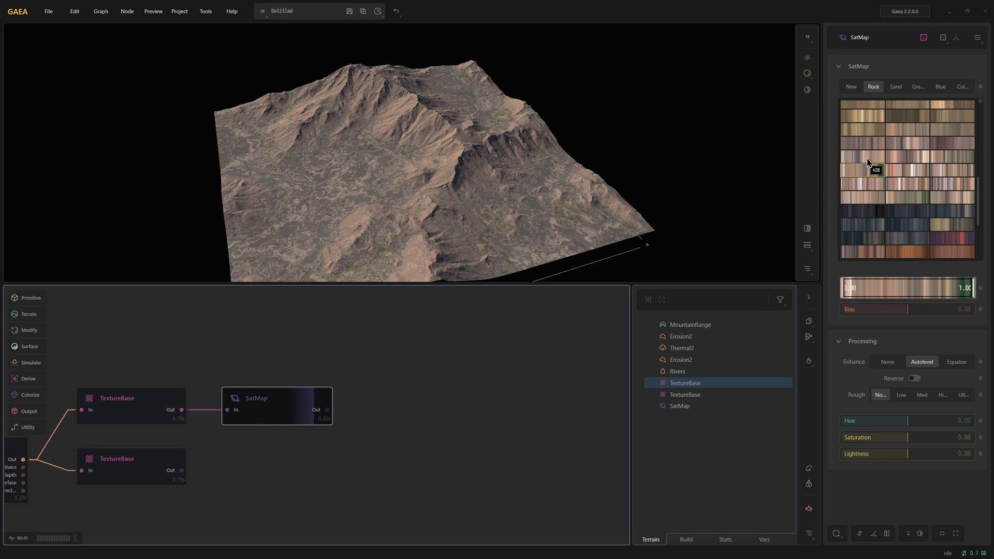
click(965, 171)
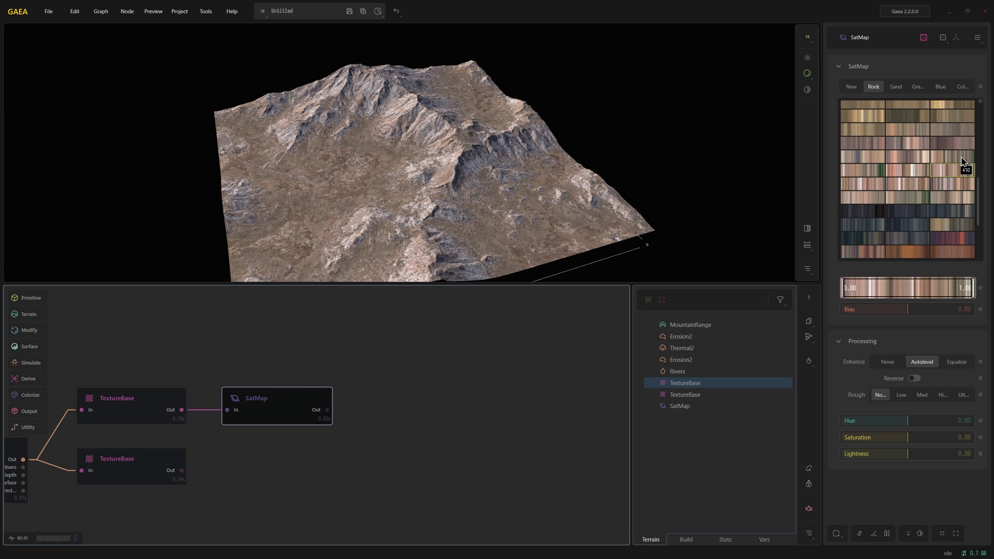
Inspect the coloured terrain and move the SatMap node higher in the graph
mouse_move(333, 166)
mouse_down()
mouse_move(348, 149)
mouse_move(442, 184)
mouse_move(433, 244)
mouse_up()
mouse_move(346, 276)
mouse_down()
mouse_move(369, 249)
mouse_move(364, 157)
mouse_up()
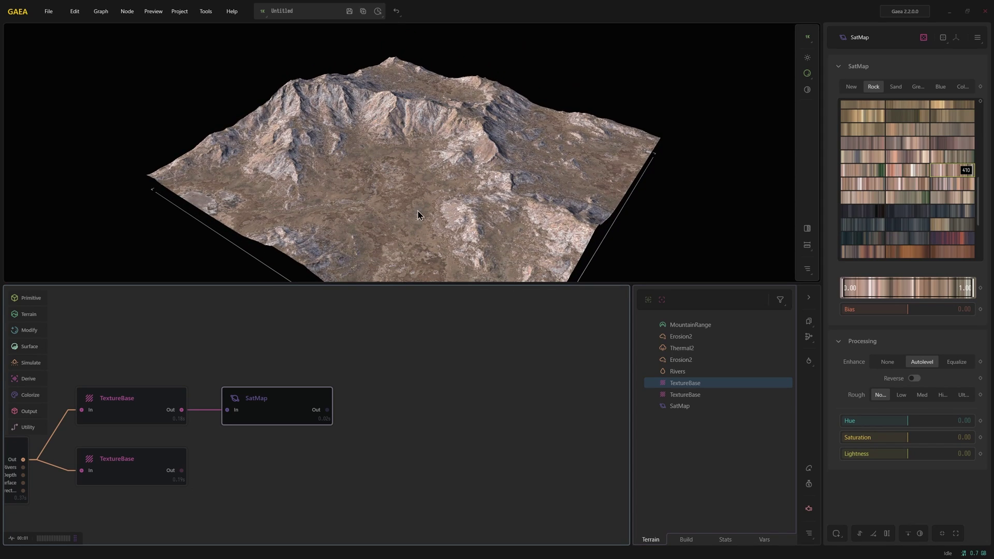
middle_drag(294, 410, 387, 395)
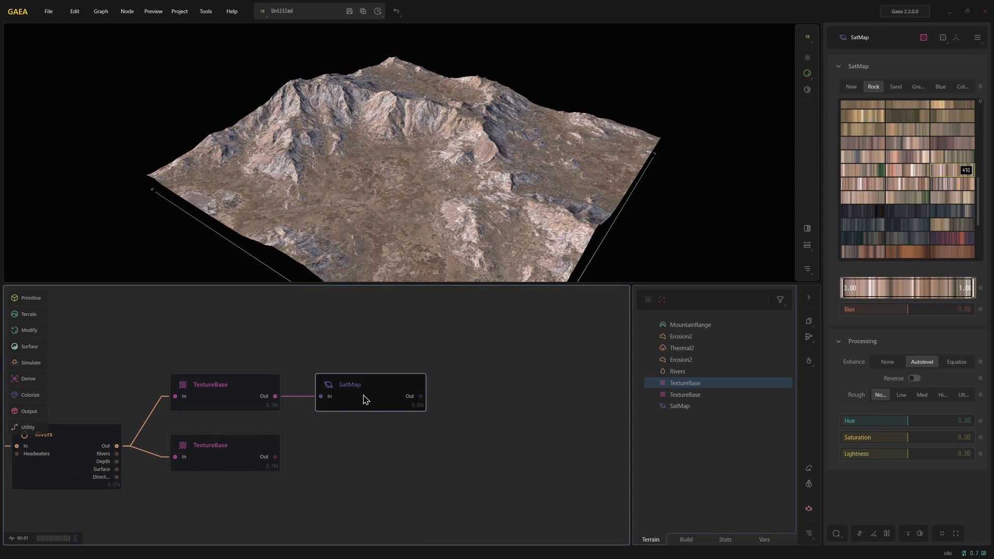
drag(365, 398, 365, 361)
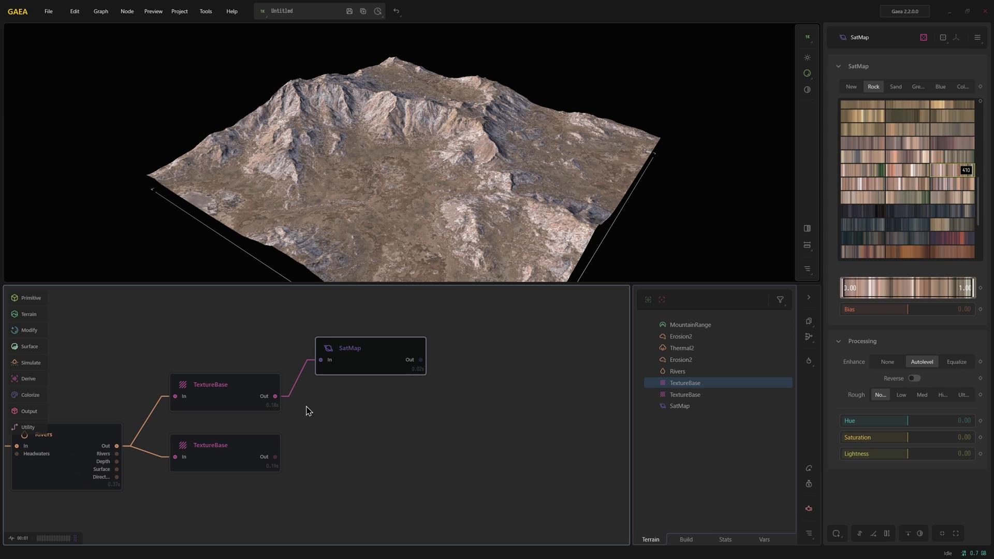
click(273, 457)
Add a SatMap after the lower TextureBase with a green Rock gradient preset
drag(274, 457, 336, 435)
text(sat)
key(Return)
middle_drag(366, 461, 312, 423)
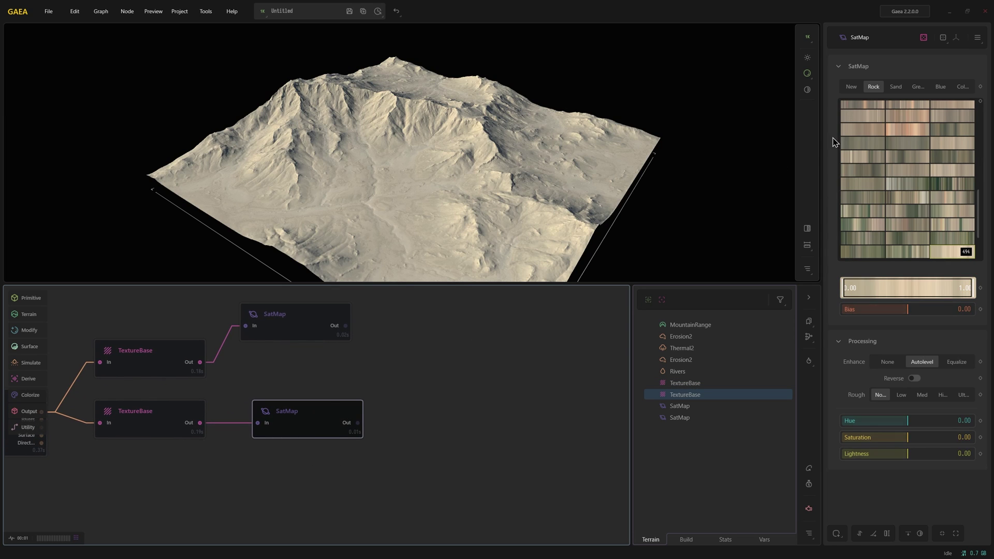
click(943, 190)
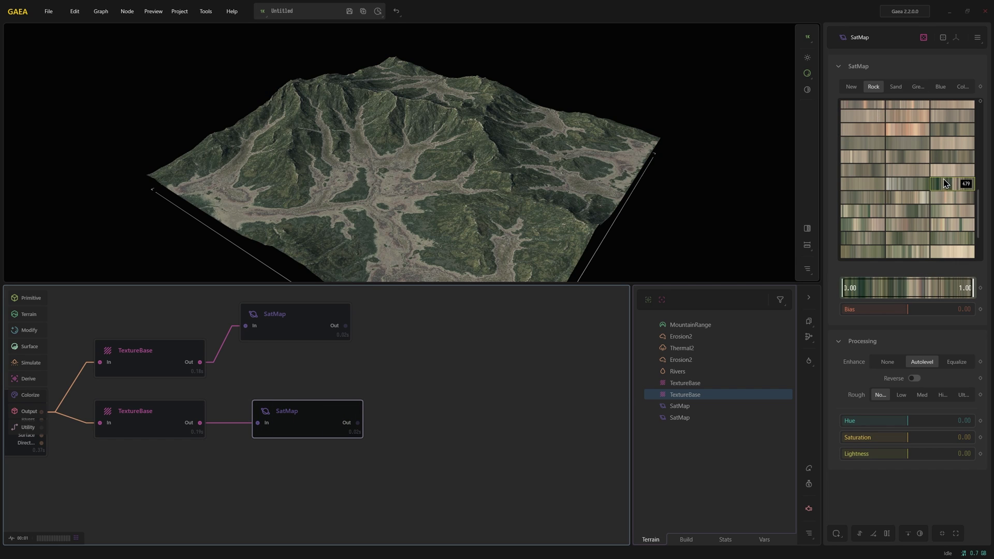
Reverse the green gradient and set its Bias to 0.07
drag(903, 309, 909, 309)
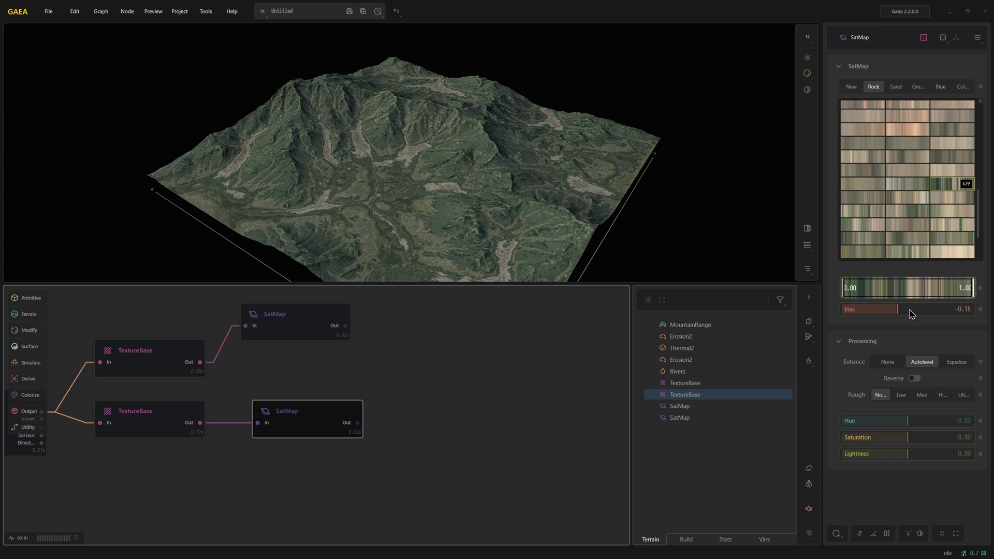
click(915, 380)
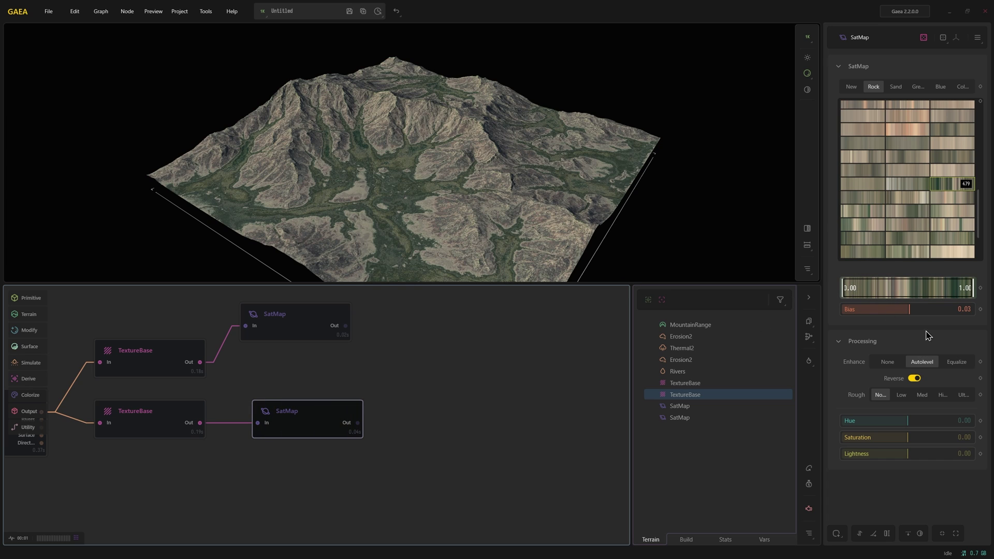
drag(909, 309, 915, 309)
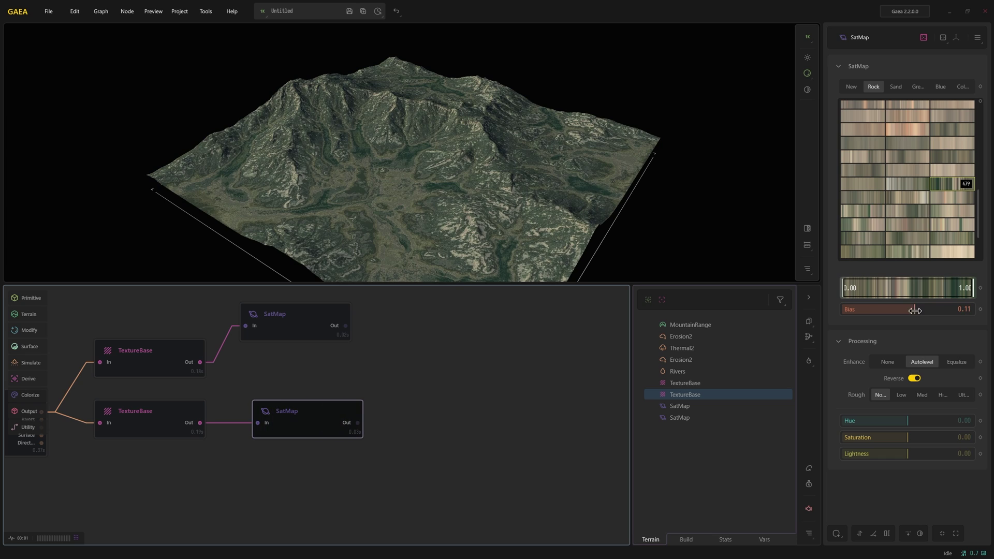
double_click(914, 310)
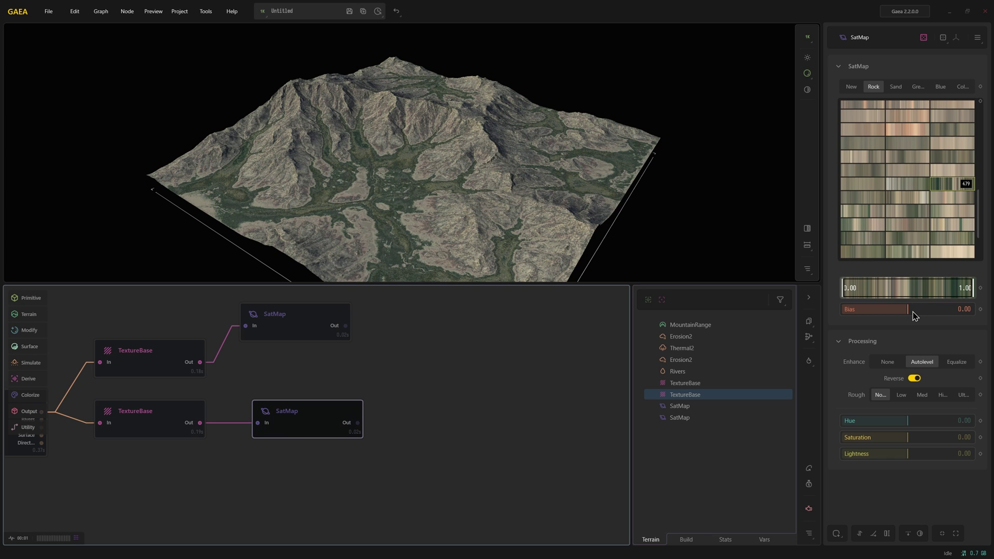
click(912, 311)
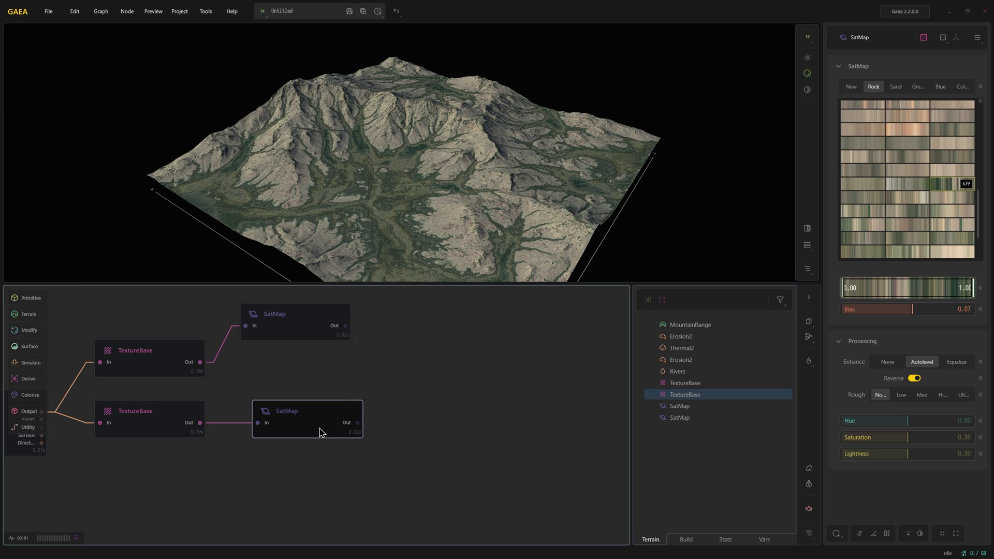
Wire the upper and lower TextureBase outputs together into a new Combine node
drag(323, 433, 310, 445)
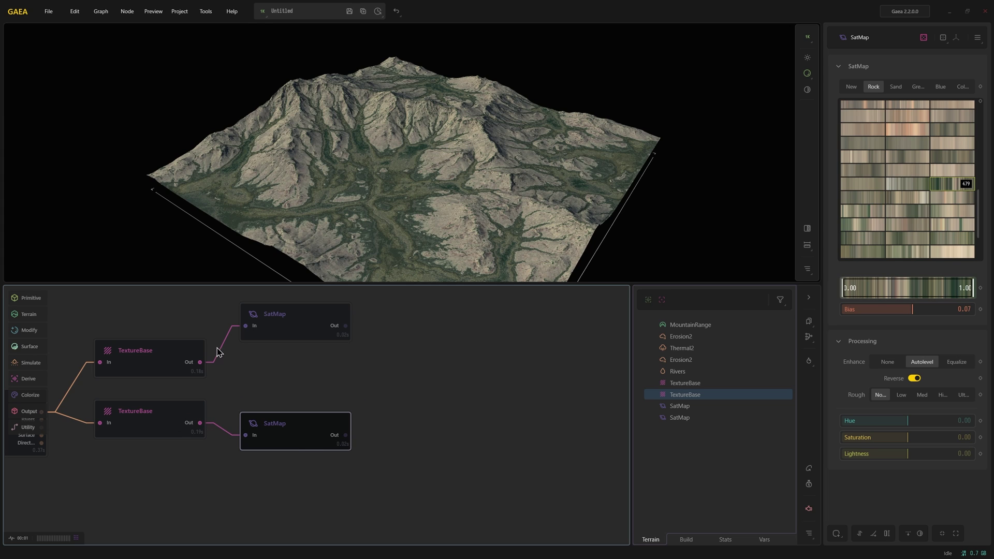
click(198, 359)
click(197, 414)
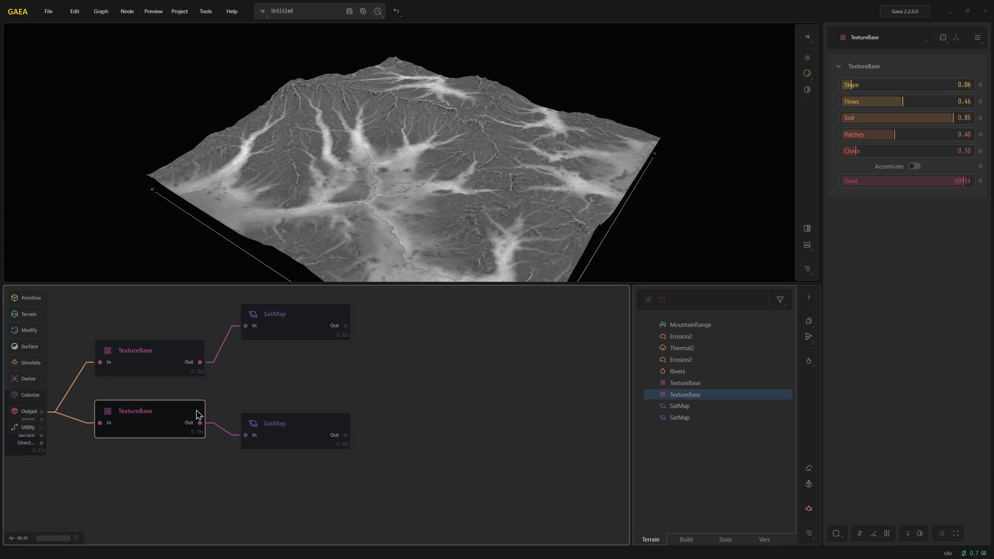
mouse_move(200, 363)
mouse_down()
mouse_move(202, 423)
mouse_move(275, 383)
mouse_move(254, 379)
mouse_up()
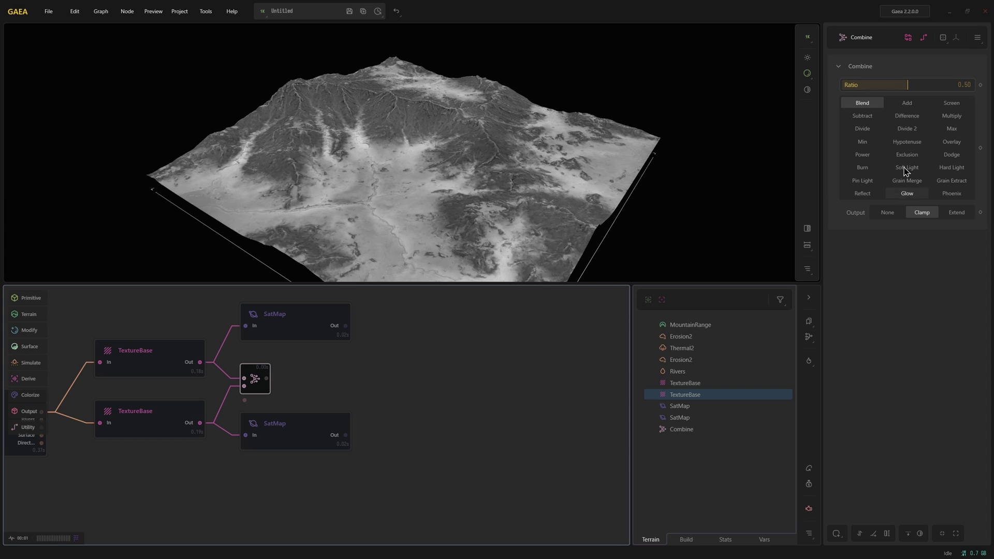
Set the Combine node to Difference mode with Ratio 1.00
click(912, 121)
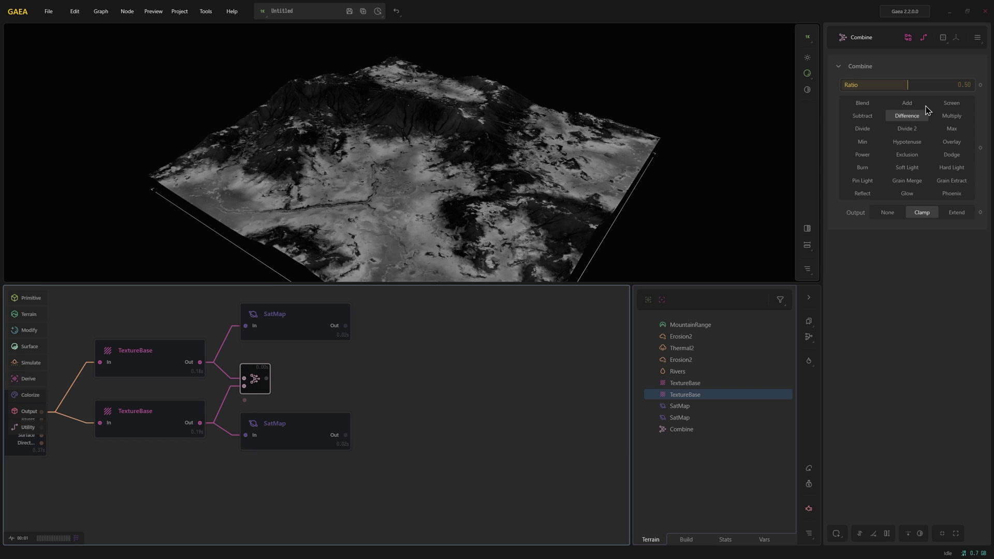
click(956, 85)
drag(956, 84, 973, 84)
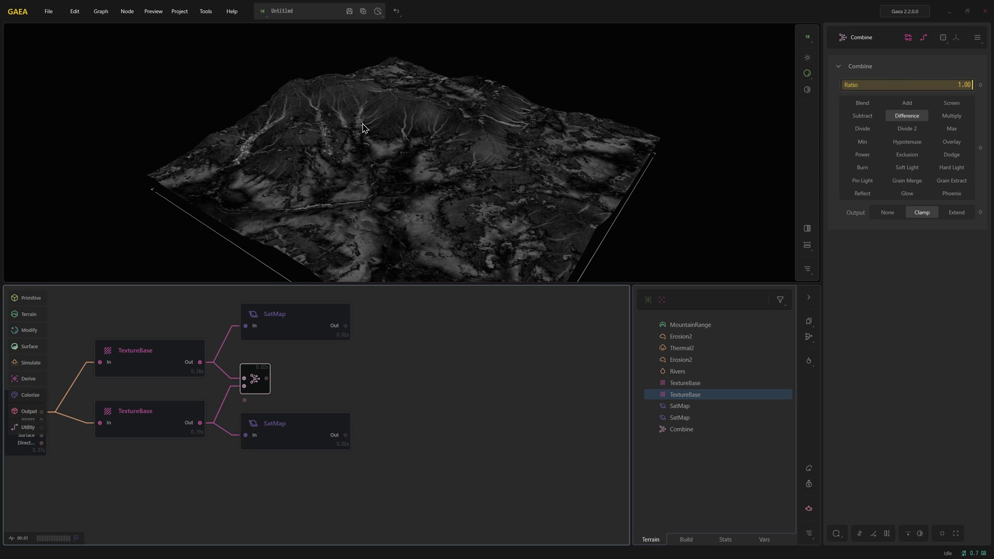
mouse_move(355, 173)
mouse_down()
mouse_move(330, 204)
mouse_move(362, 141)
mouse_up()
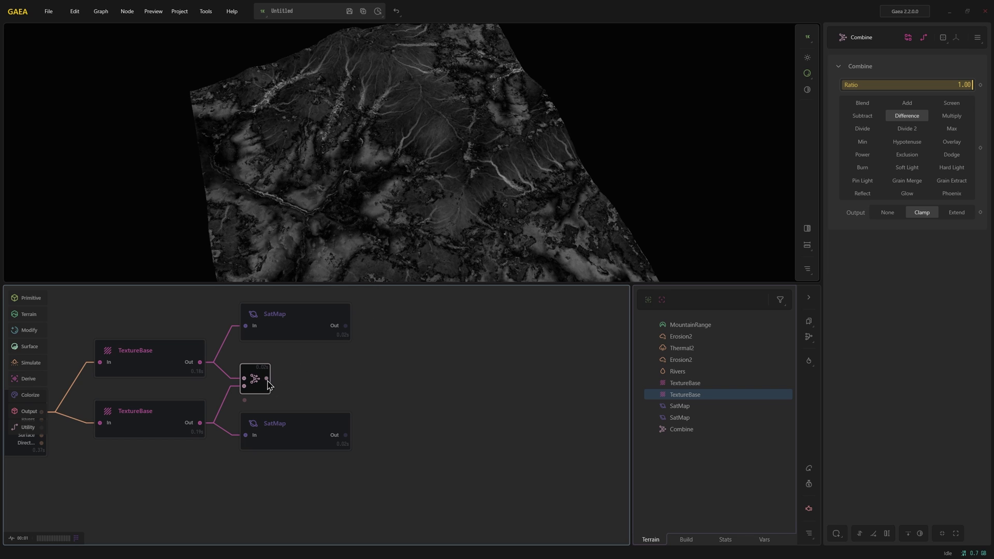
Add a SatMap after the Combine output and try gradient preset 370 on it
drag(266, 378, 298, 380)
text(sat)
click(331, 403)
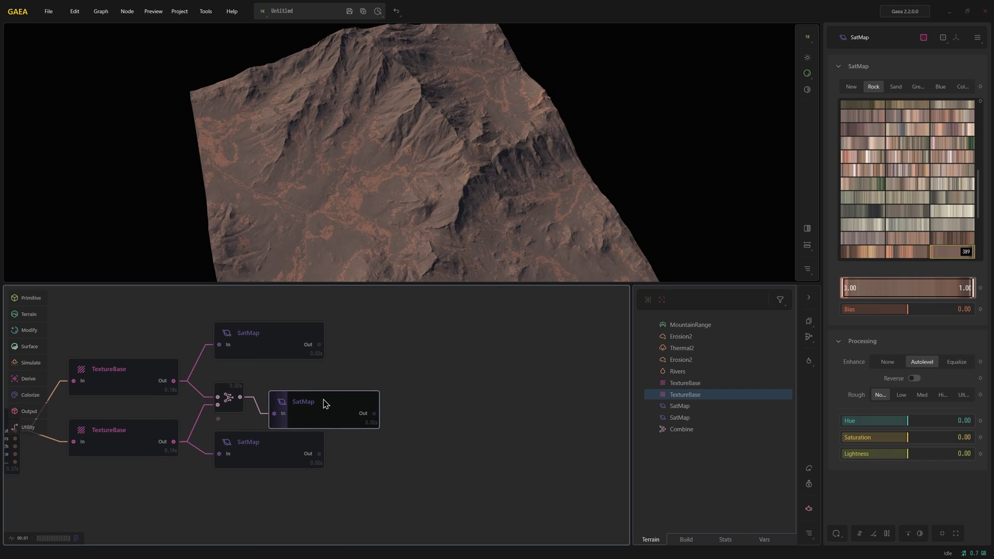
click(914, 170)
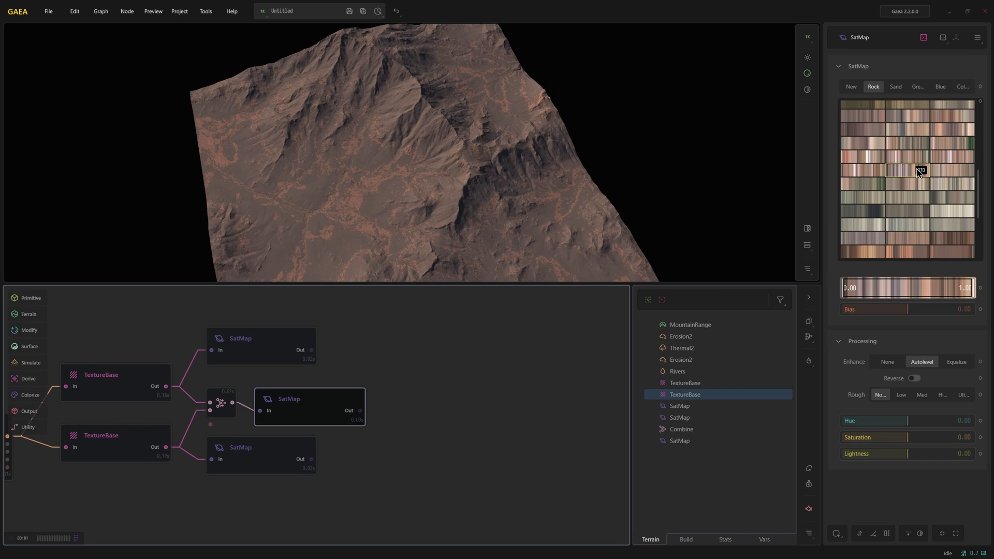
click(263, 344)
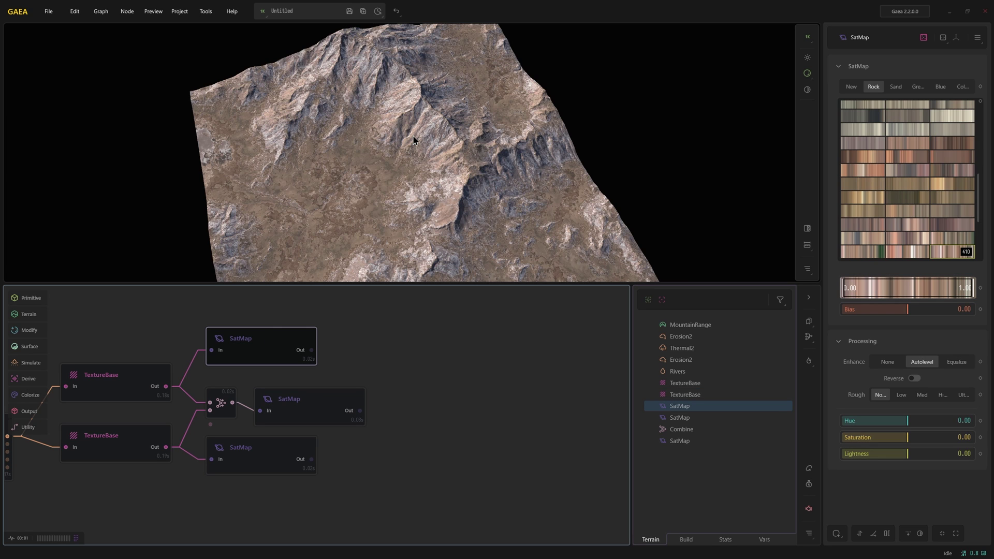
click(305, 408)
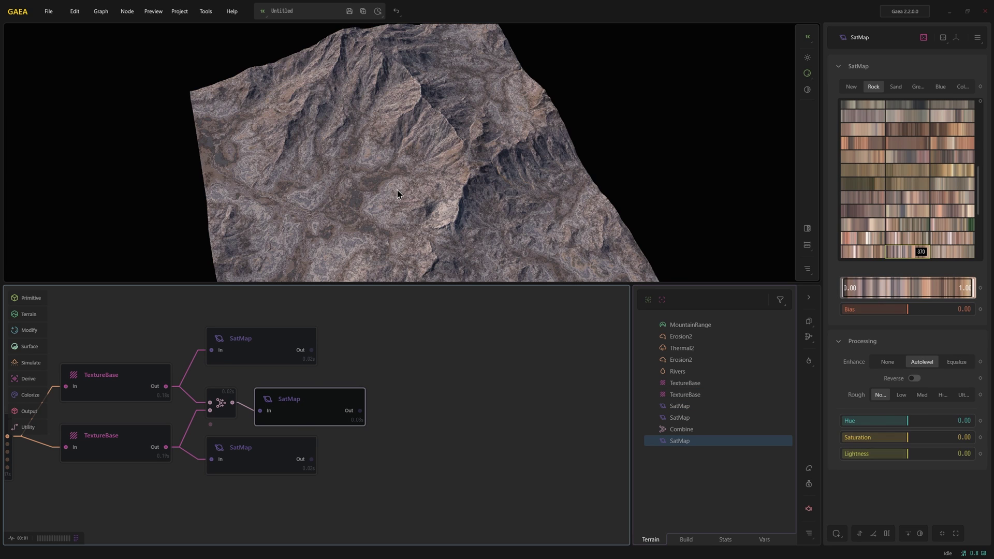
Give the new SatMap reversed preset 372 at Bias -0.15, and line up the SatMaps
click(950, 228)
scroll(952, 228, down, 3)
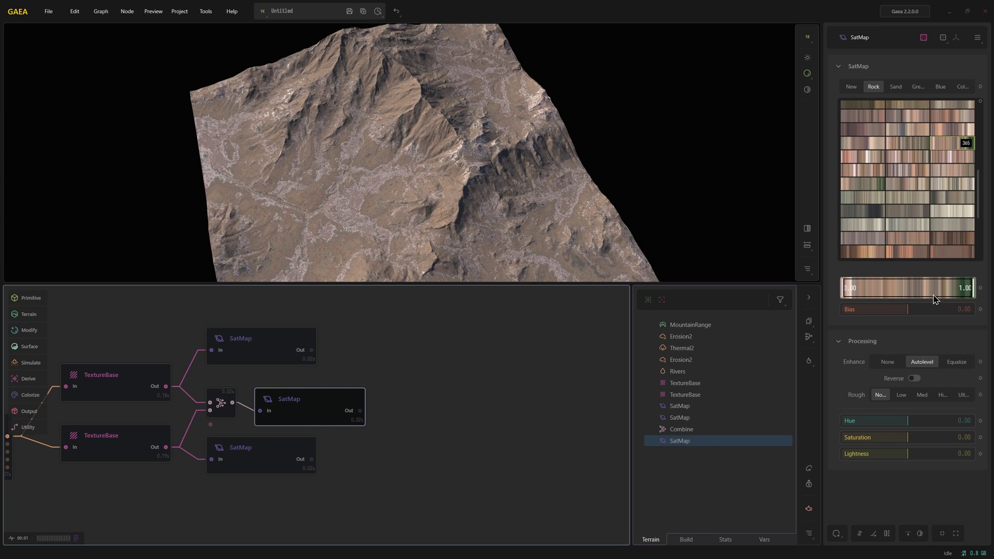
drag(928, 309, 956, 309)
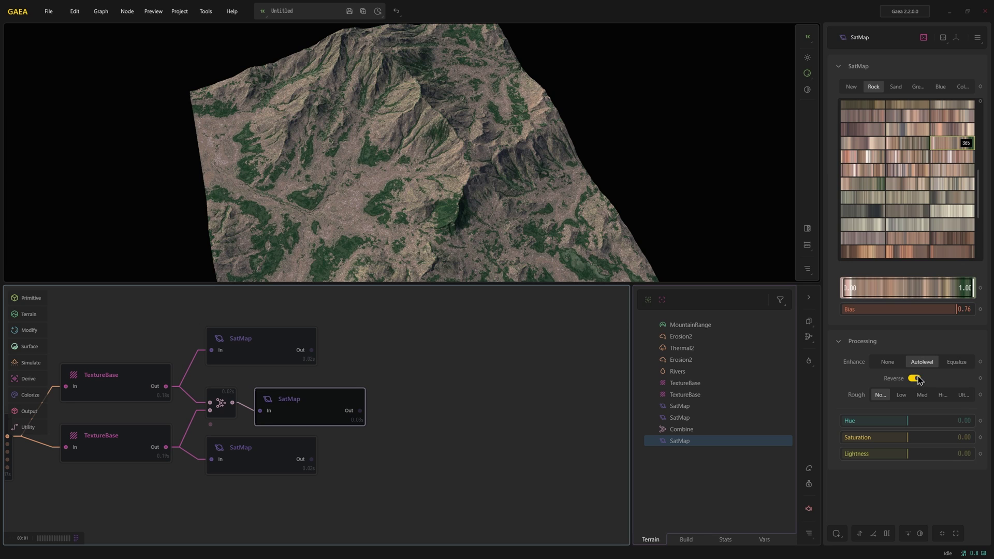
click(914, 379)
drag(928, 306, 898, 314)
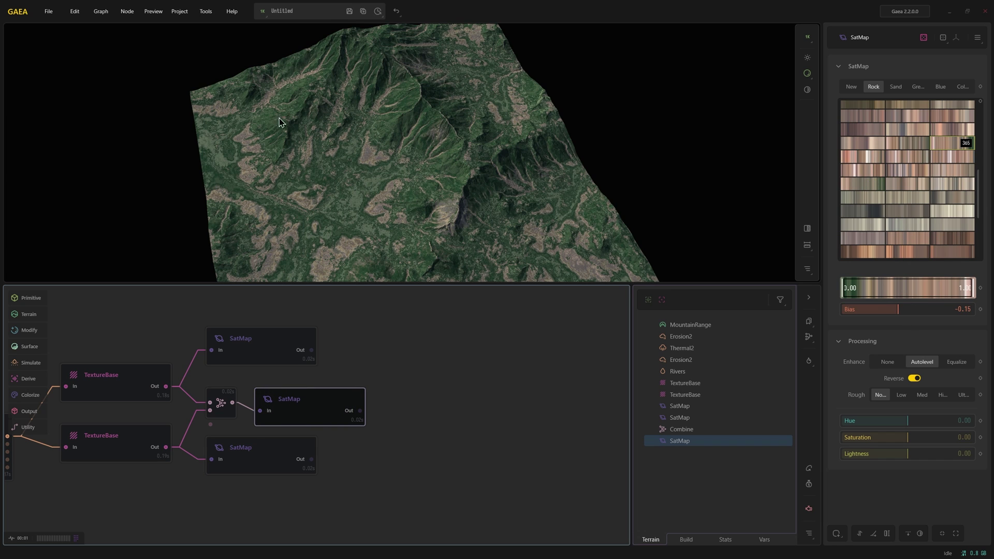
click(873, 189)
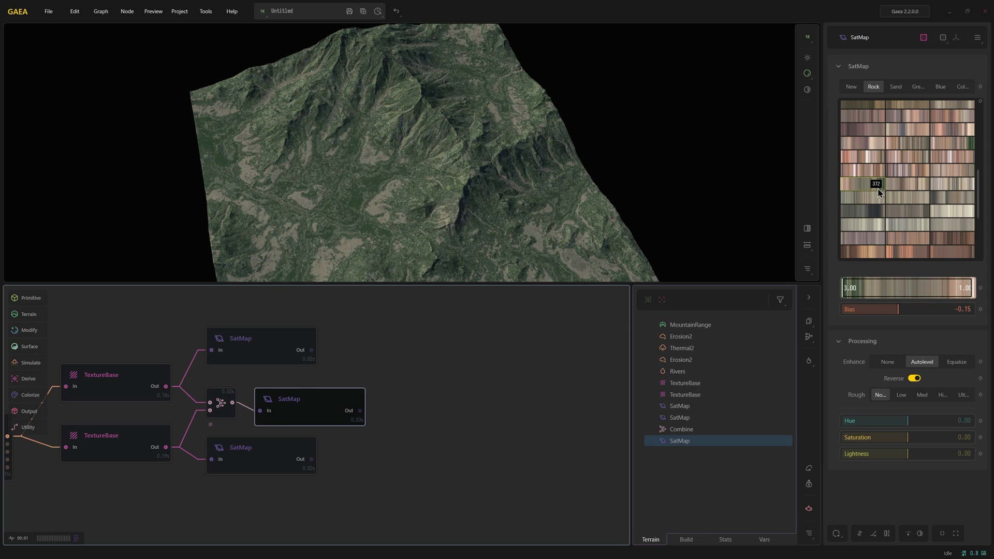
mouse_move(585, 206)
mouse_down()
mouse_move(502, 172)
mouse_move(440, 173)
mouse_up()
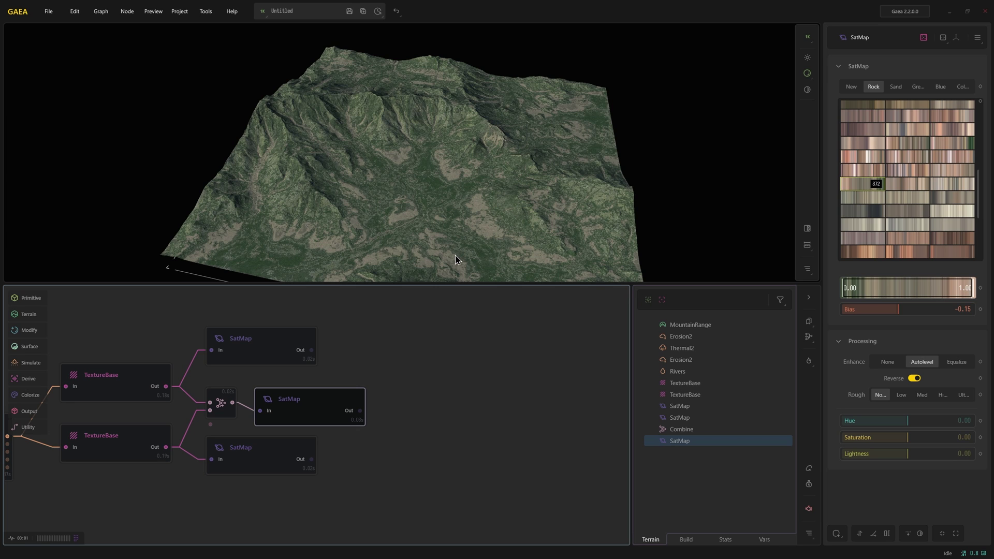
drag(326, 417, 347, 406)
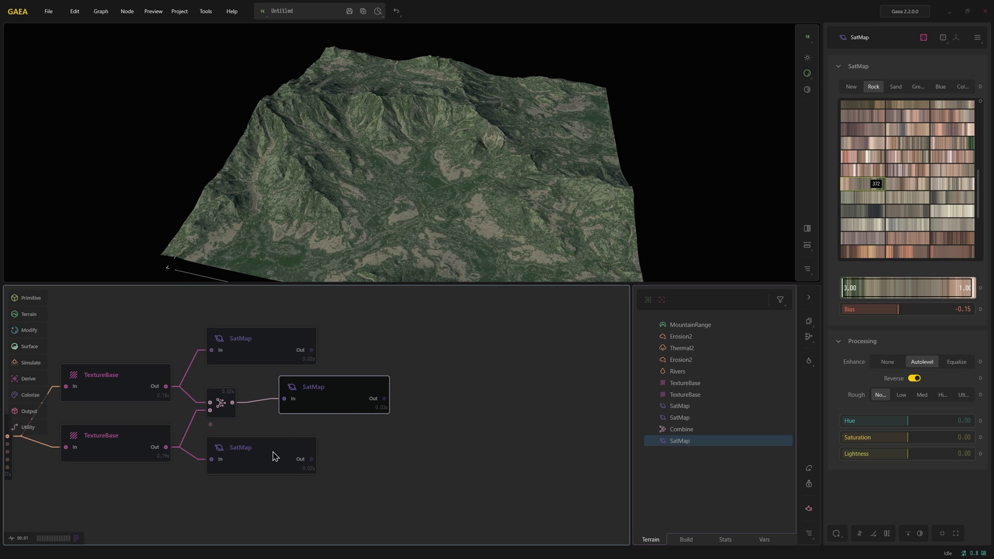
Arrange the three SatMap nodes in a column and combine them into a Mixer
drag(274, 455, 353, 454)
drag(257, 333, 342, 352)
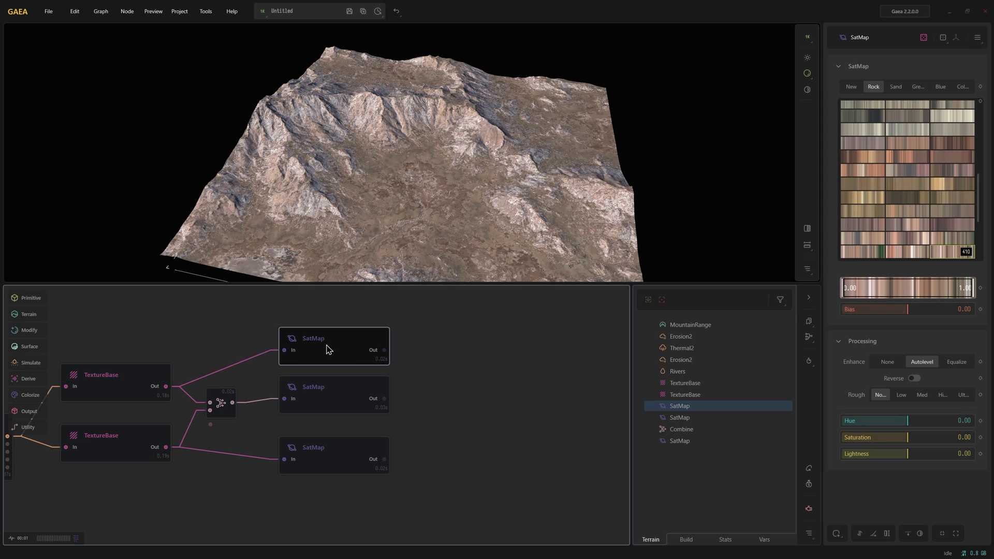
drag(339, 302, 446, 543)
right_click(374, 361)
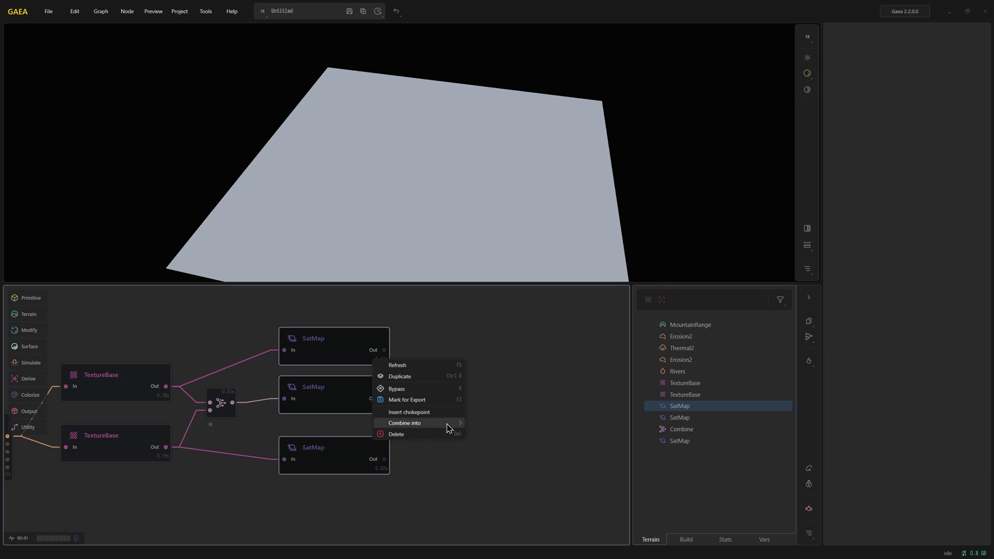
mouse_move(405, 422)
click(498, 436)
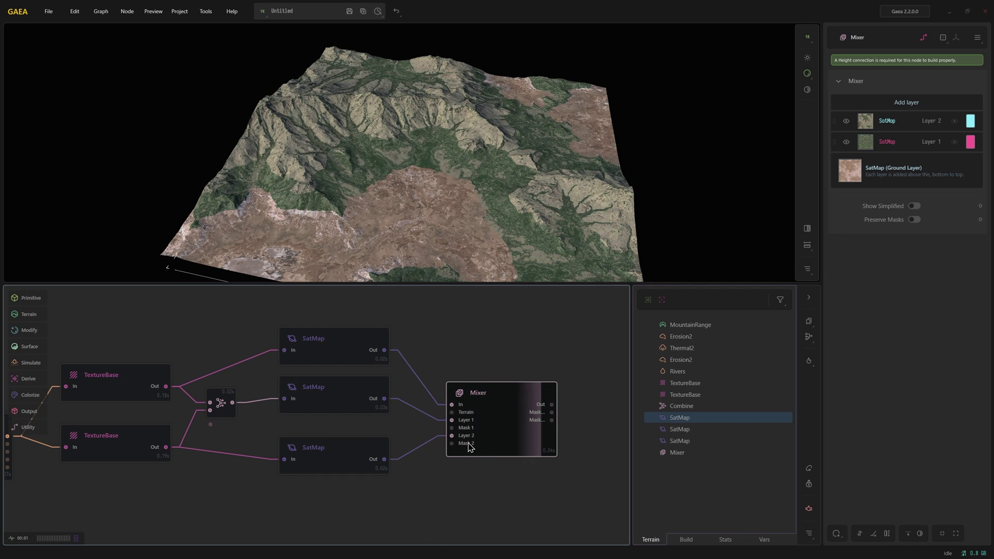
drag(409, 209, 369, 228)
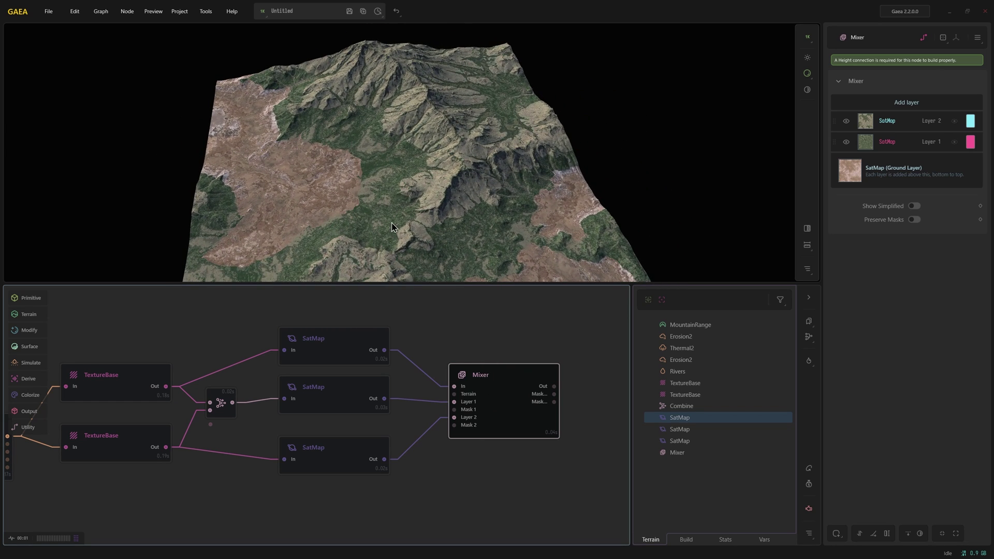
Height-mask Mixer Layer 1 with Range ~0.20, Falloff 0.10, Warp ~0.9 and Size 0.22
click(895, 146)
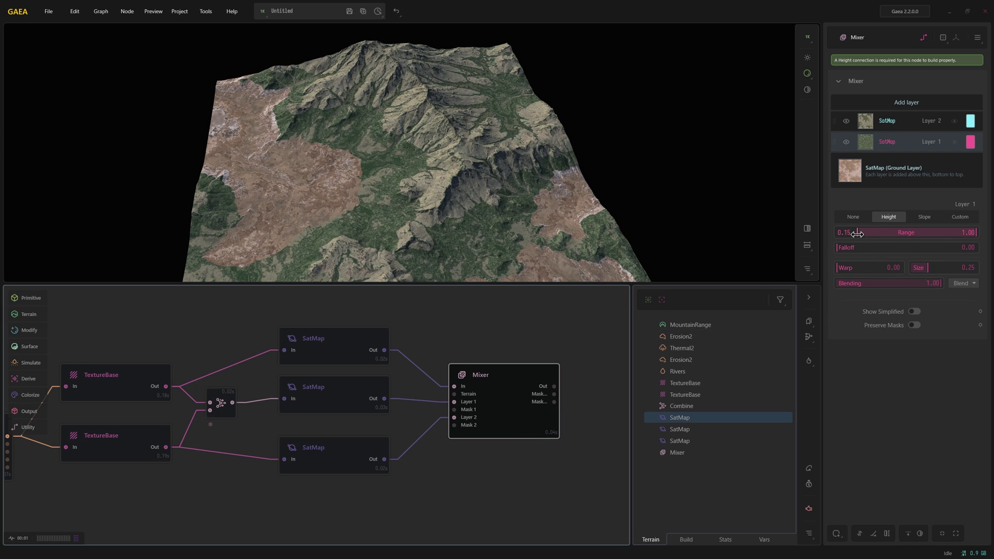
drag(858, 234, 865, 236)
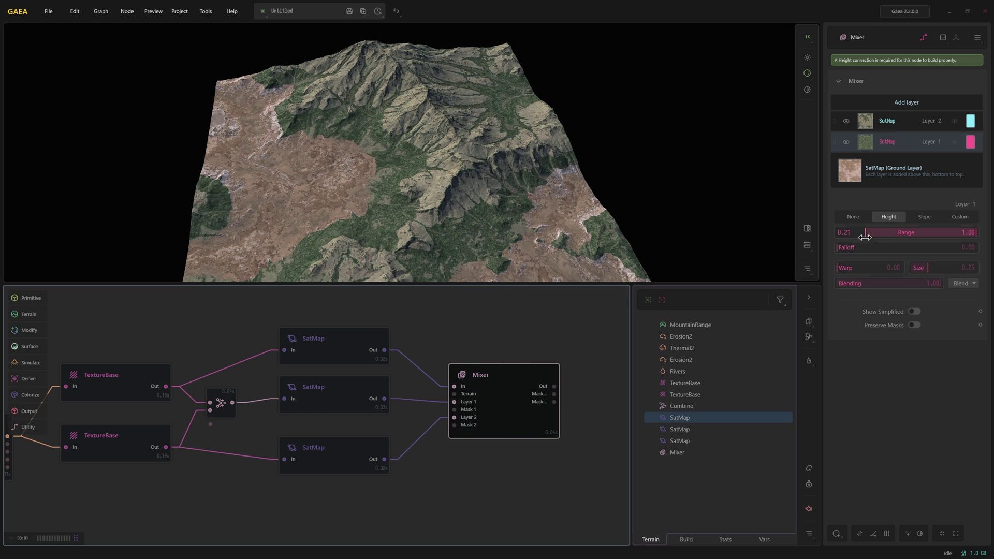
click(349, 399)
click(526, 412)
click(899, 148)
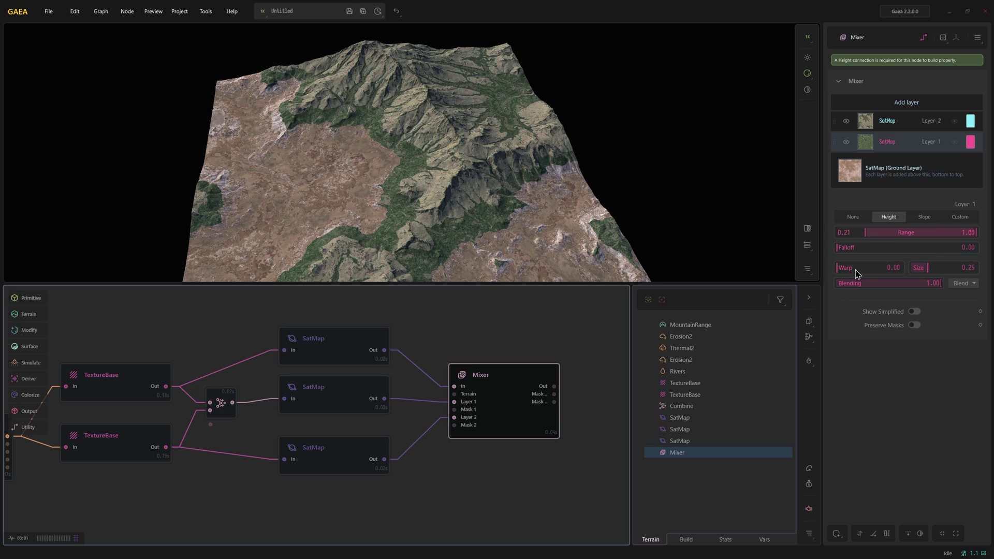
drag(876, 268, 926, 268)
click(920, 268)
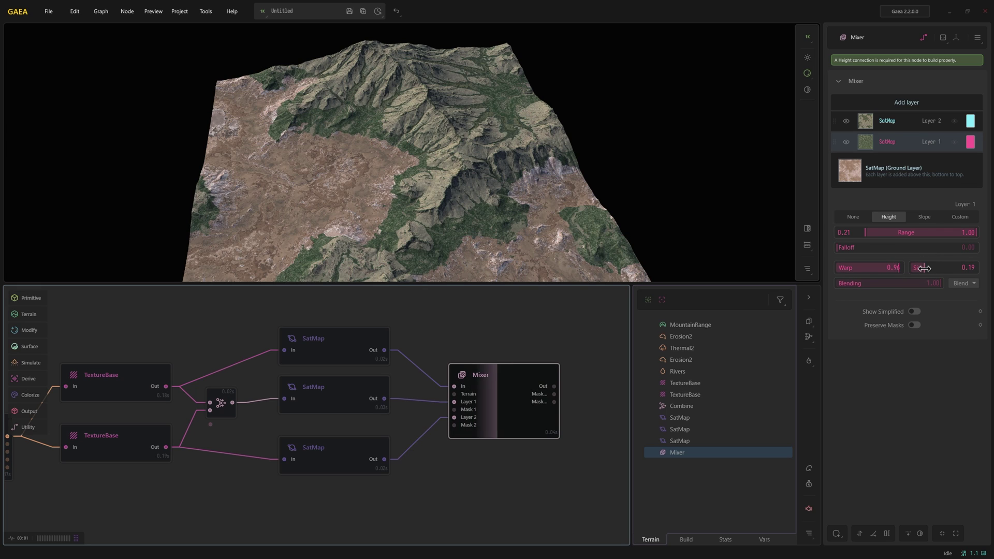
drag(861, 248, 848, 254)
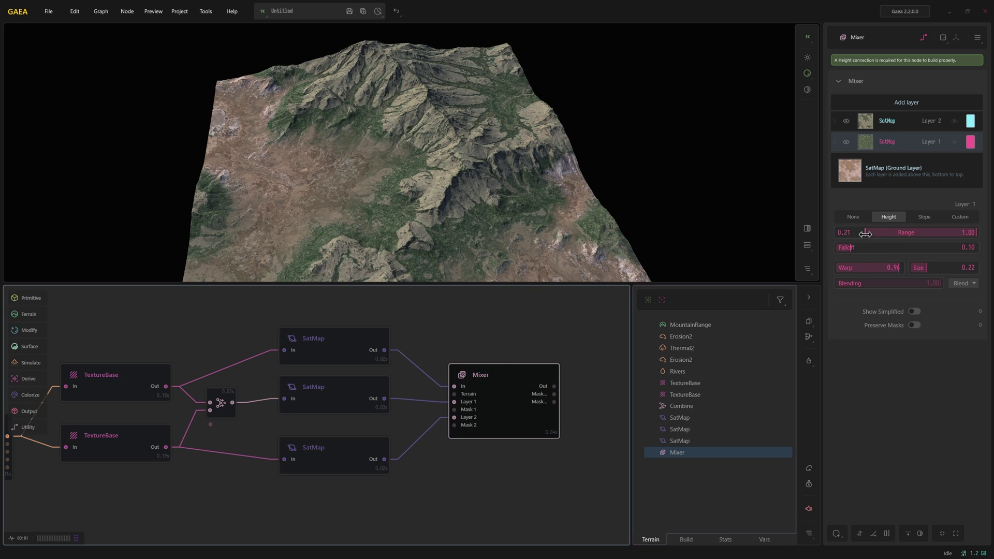
drag(863, 233, 864, 235)
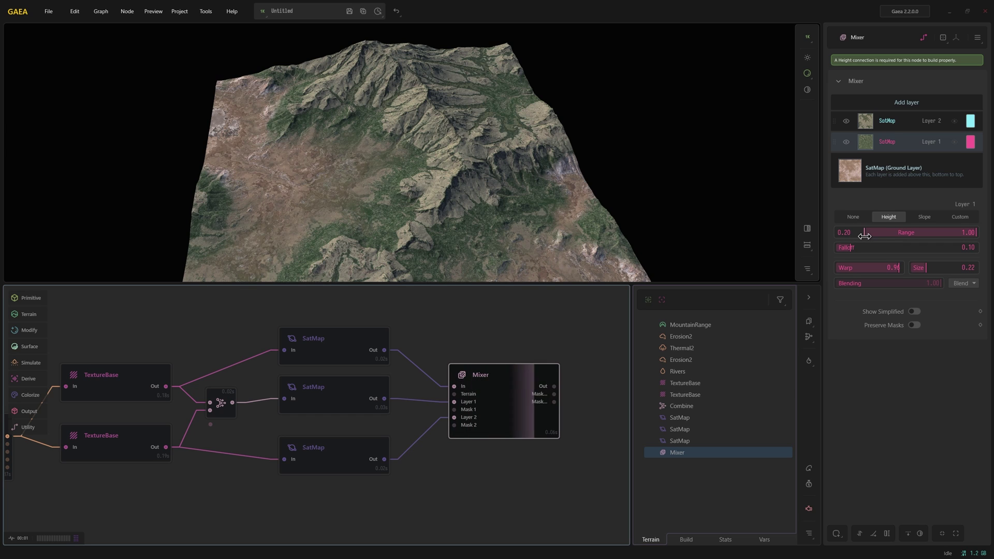
Drop Layer 2's height range to near 0, then put Layer 1 above it with range ~0.28
click(893, 127)
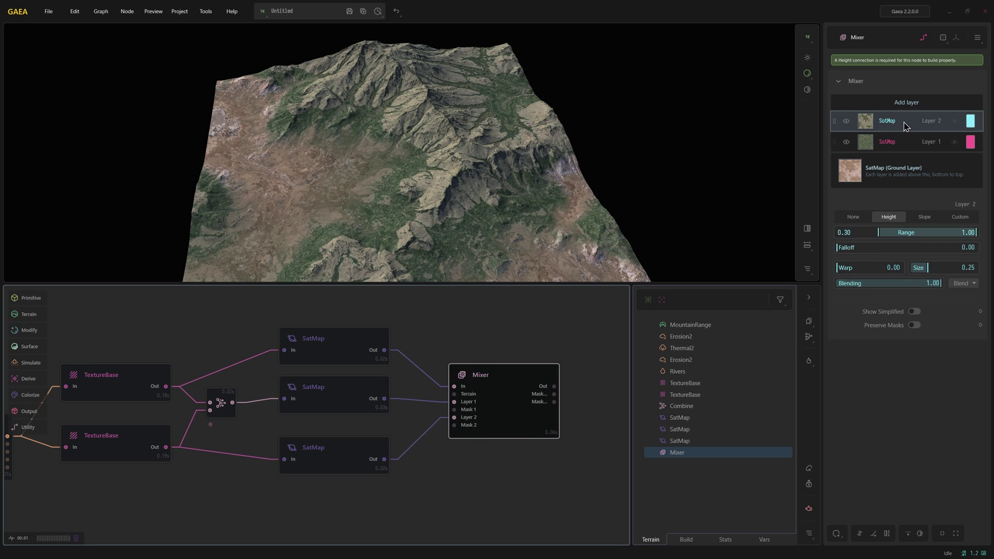
drag(878, 231, 848, 232)
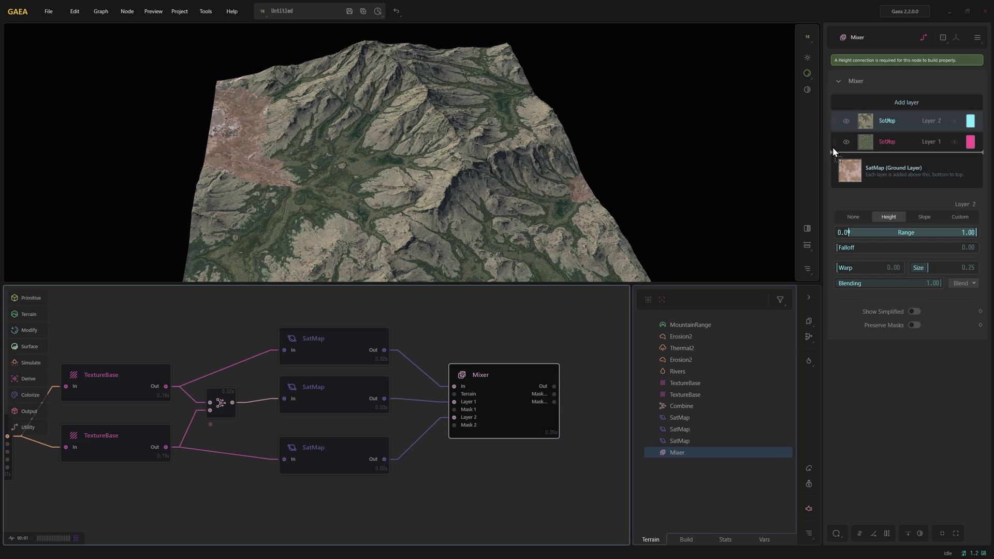
drag(831, 141, 891, 124)
click(891, 126)
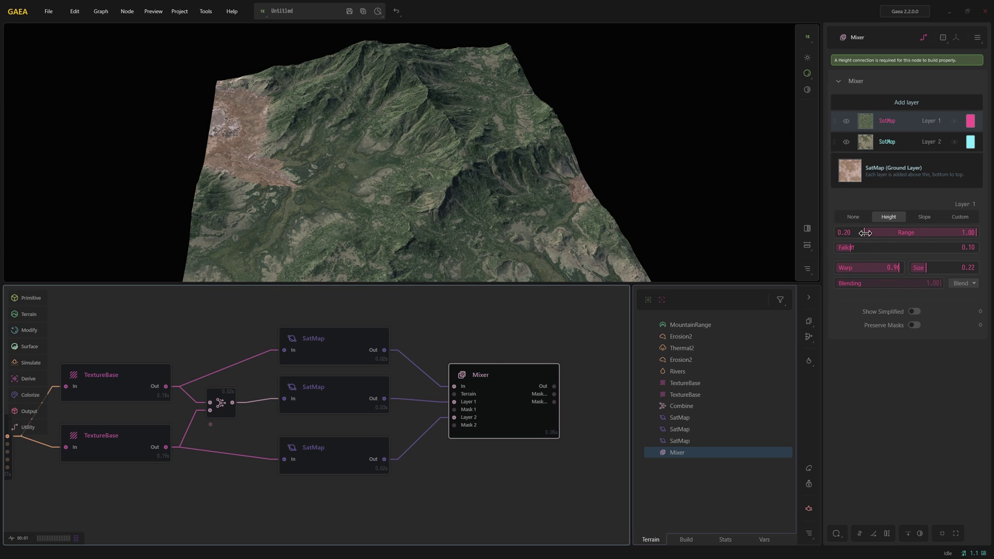
mouse_move(865, 233)
mouse_down()
mouse_move(886, 233)
mouse_move(876, 233)
mouse_up()
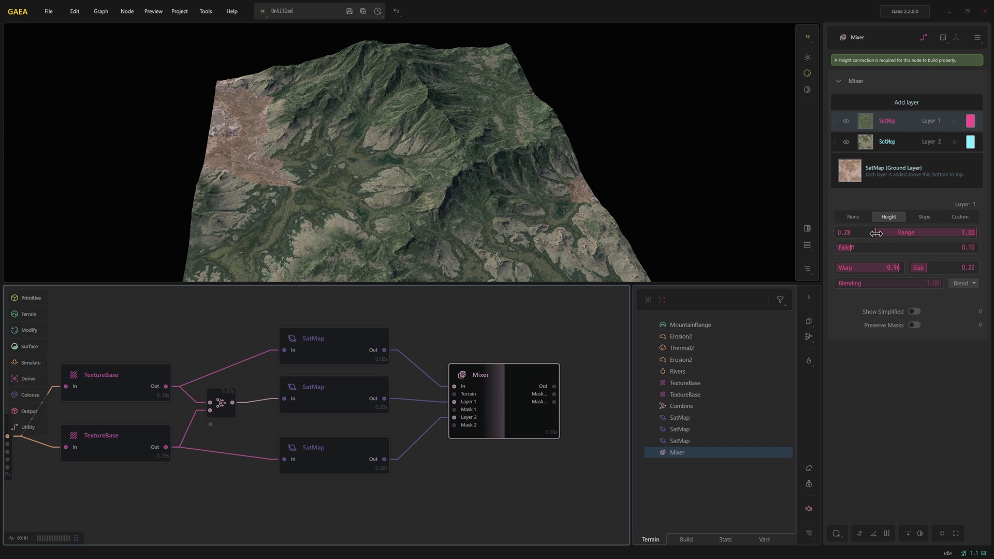
Give Layer 2 a Falloff of 0.03 and orbit the terrain to review the green cover
click(886, 142)
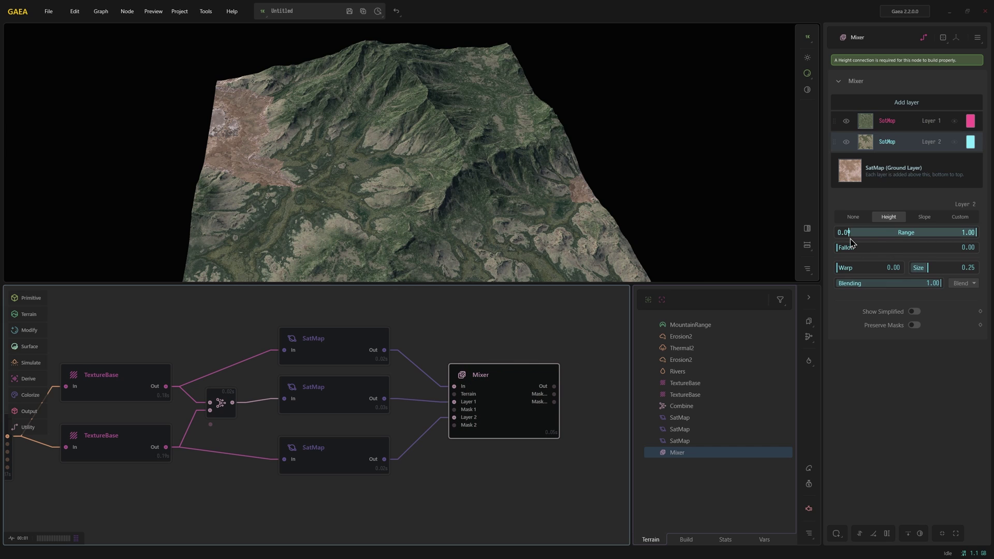
drag(843, 248, 840, 248)
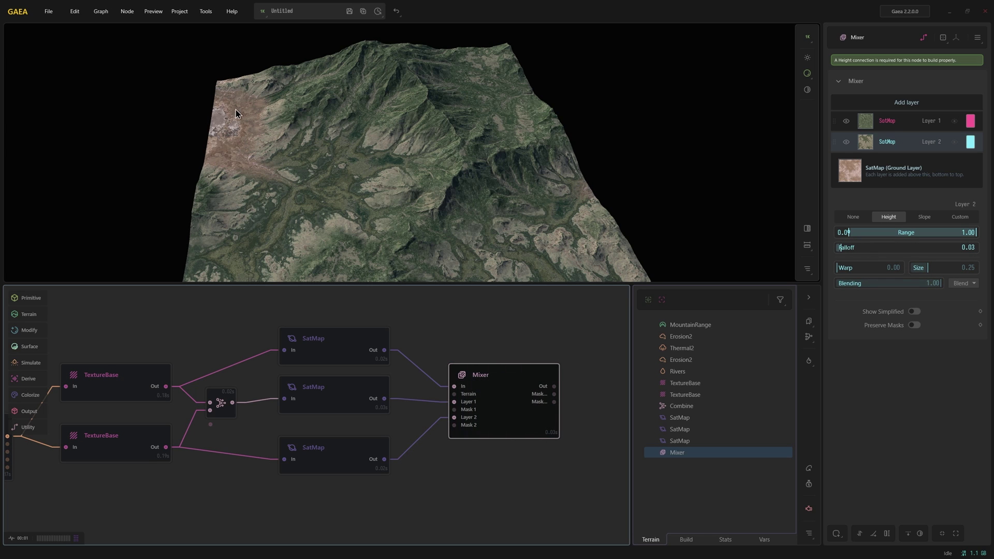
drag(268, 181, 364, 210)
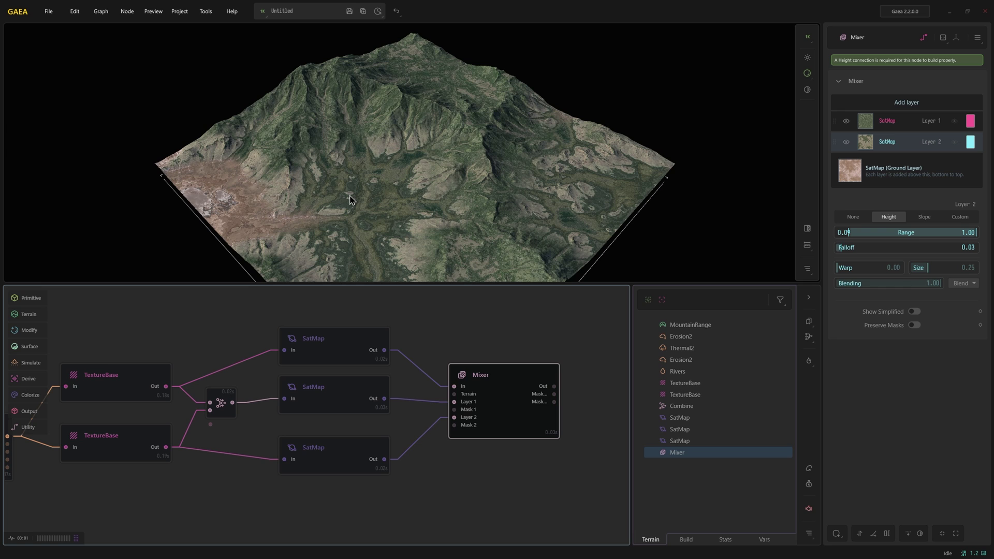
drag(416, 187, 382, 137)
scroll(319, 166, up, 3)
drag(327, 157, 337, 166)
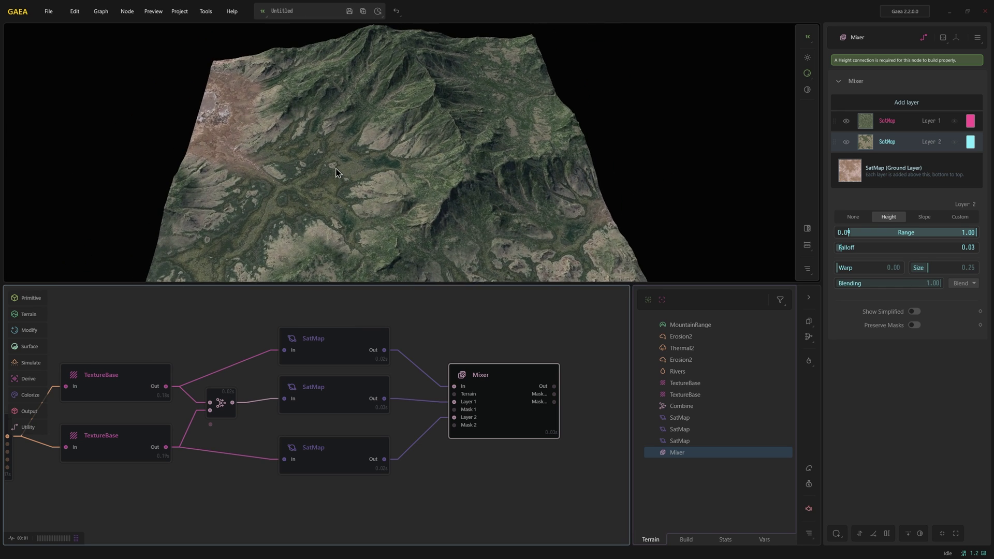
Add a ColorErosion node fed by the Mixer output
scroll(527, 478, down, 2)
middle_drag(530, 468, 451, 471)
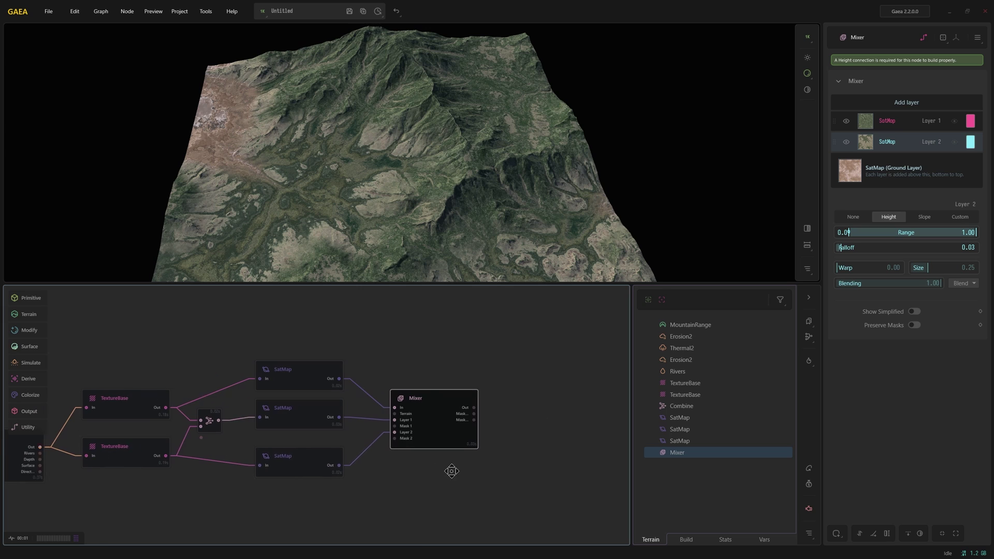
drag(472, 411, 507, 394)
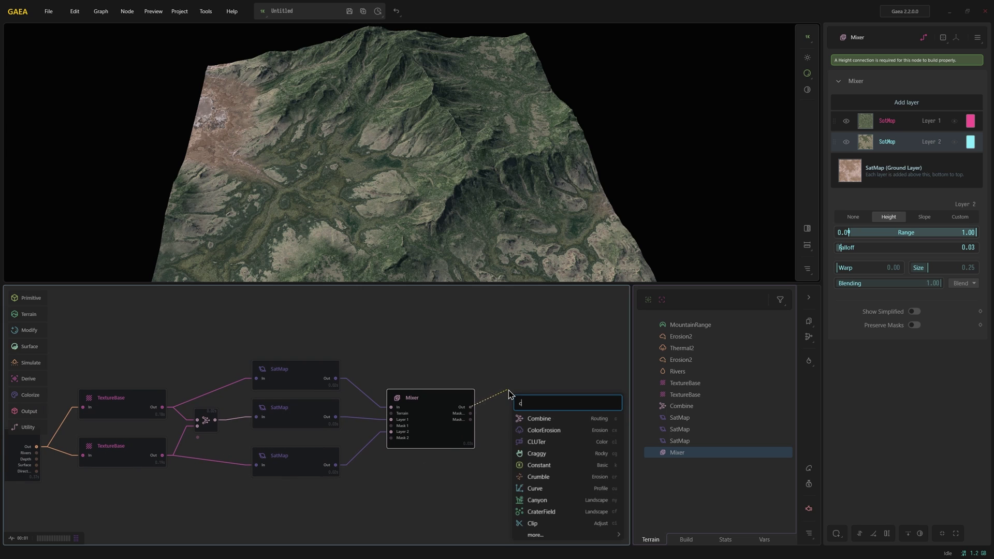
text(color)
click(536, 417)
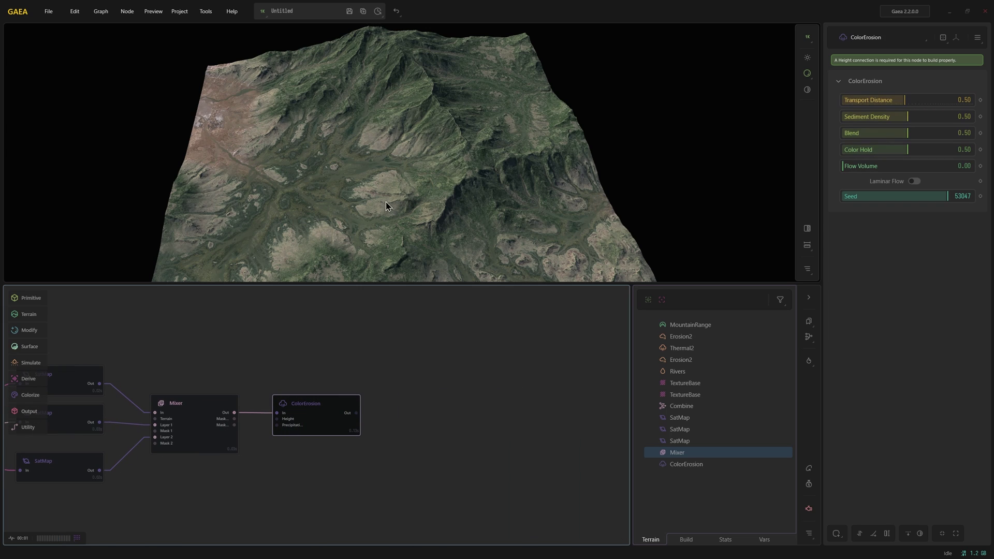
Connect the Rivers output to ColorErosion's Height input
middle_drag(256, 446, 572, 424)
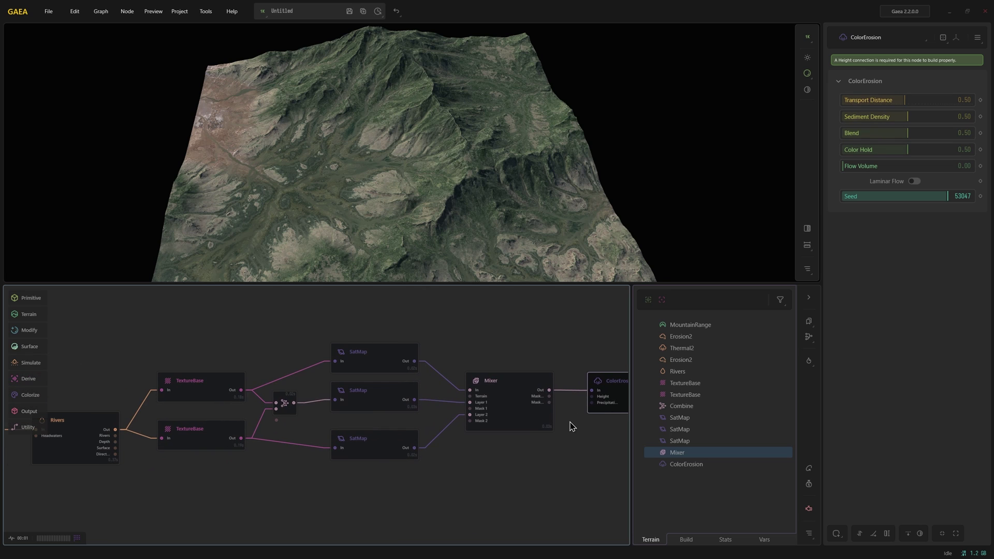
drag(593, 397, 115, 430)
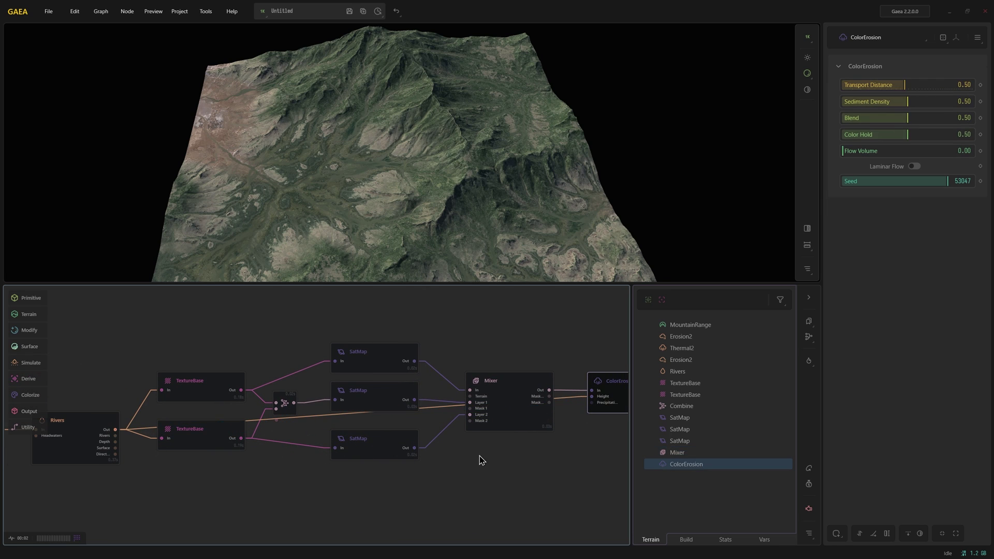
middle_drag(480, 455, 298, 453)
drag(466, 396, 458, 409)
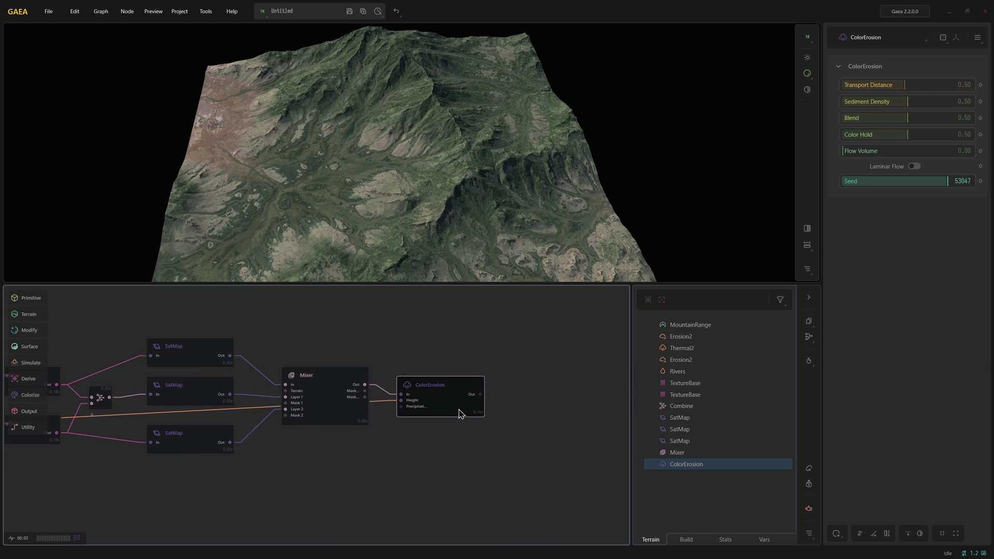
Raise Sediment Density to 0.93 and Blend to 0.94, comparing against the Mixer result
click(964, 102)
click(964, 116)
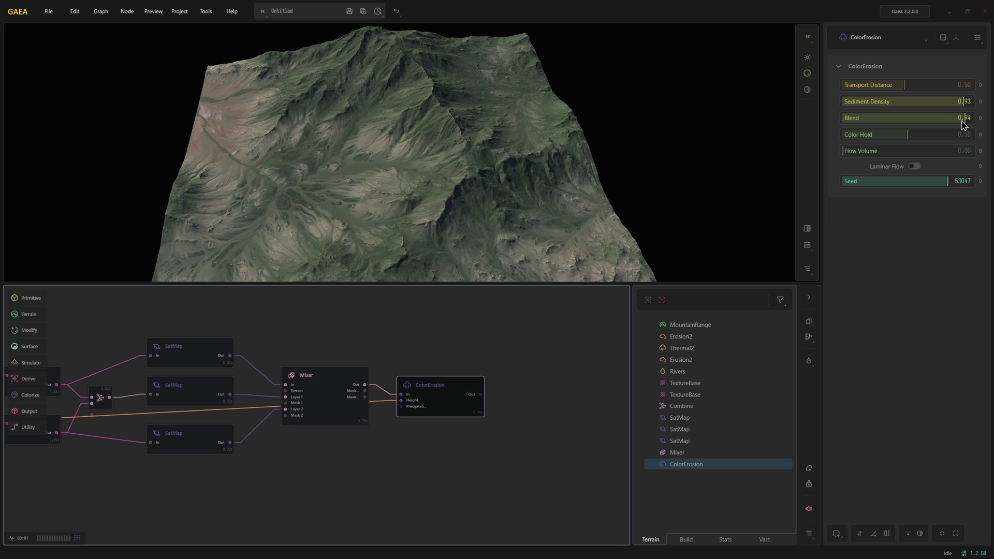
mouse_move(477, 182)
mouse_down()
mouse_move(341, 223)
mouse_move(377, 200)
mouse_up()
scroll(362, 209, up, 3)
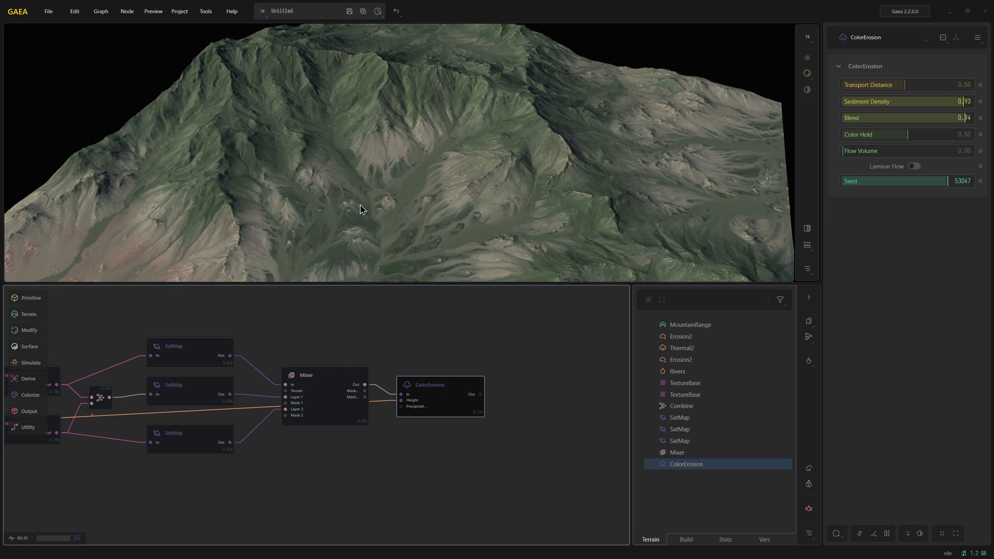
scroll(348, 199, up, 2)
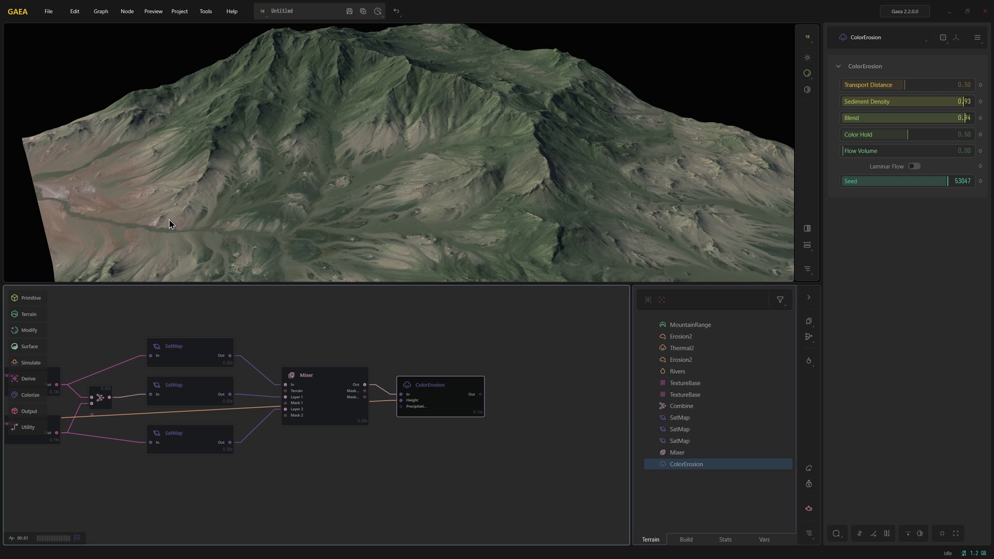
scroll(185, 252, down, 3)
mouse_move(203, 239)
mouse_down()
mouse_move(203, 223)
mouse_move(355, 215)
mouse_up()
scroll(340, 226, up, 3)
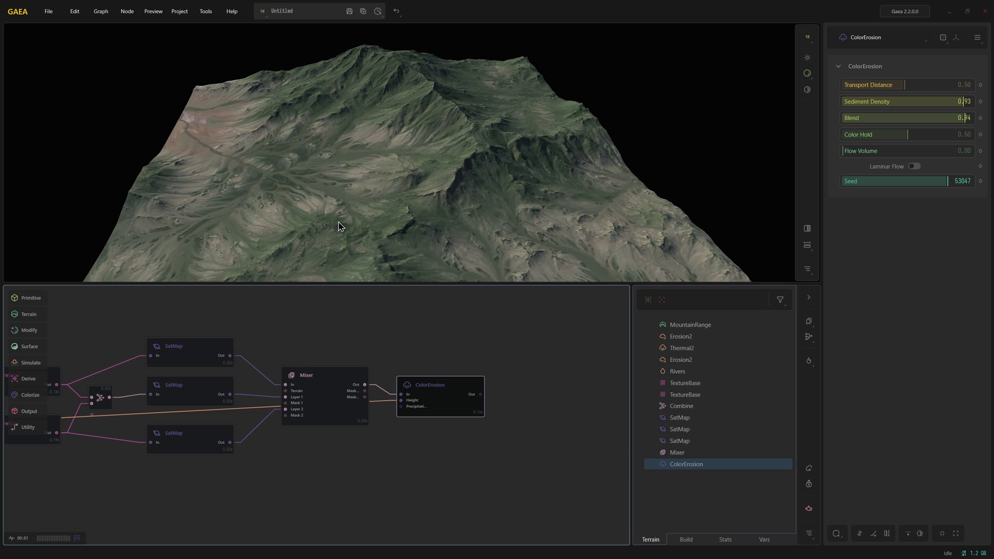
click(313, 398)
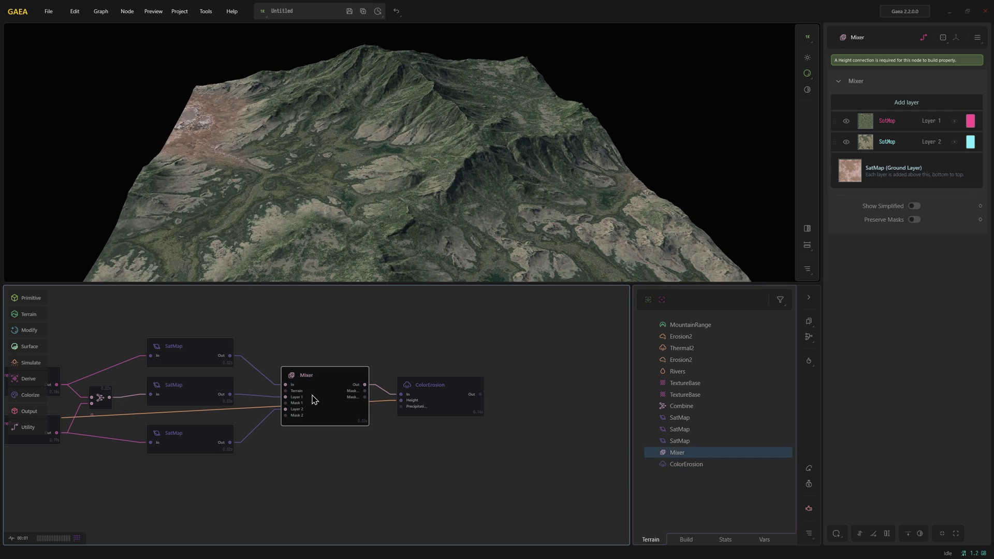
click(450, 403)
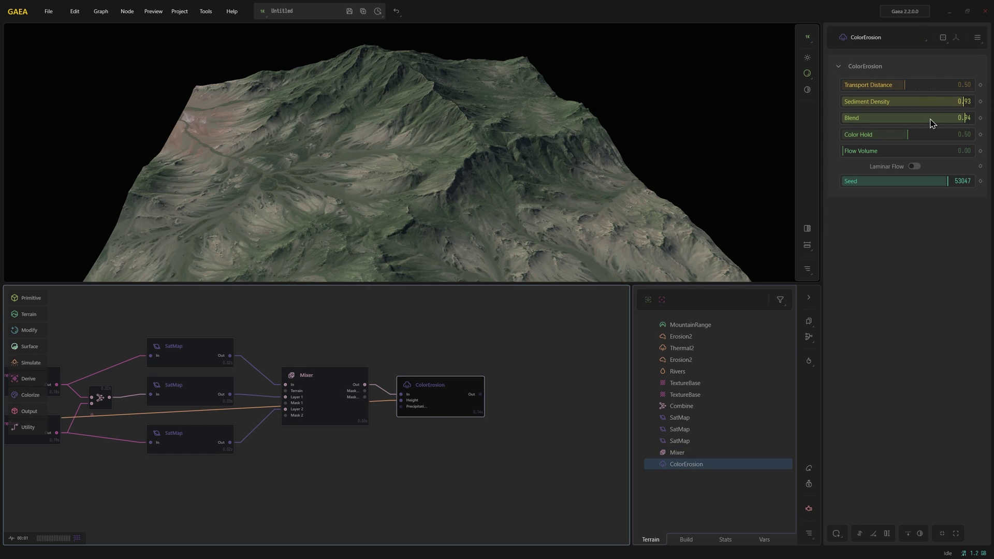
Lower Blend to 0.58 and Sediment Density to 0.78, and set Transport Distance to 2.00
drag(932, 118, 917, 118)
mouse_move(377, 228)
mouse_down()
mouse_move(343, 228)
mouse_move(381, 239)
mouse_up()
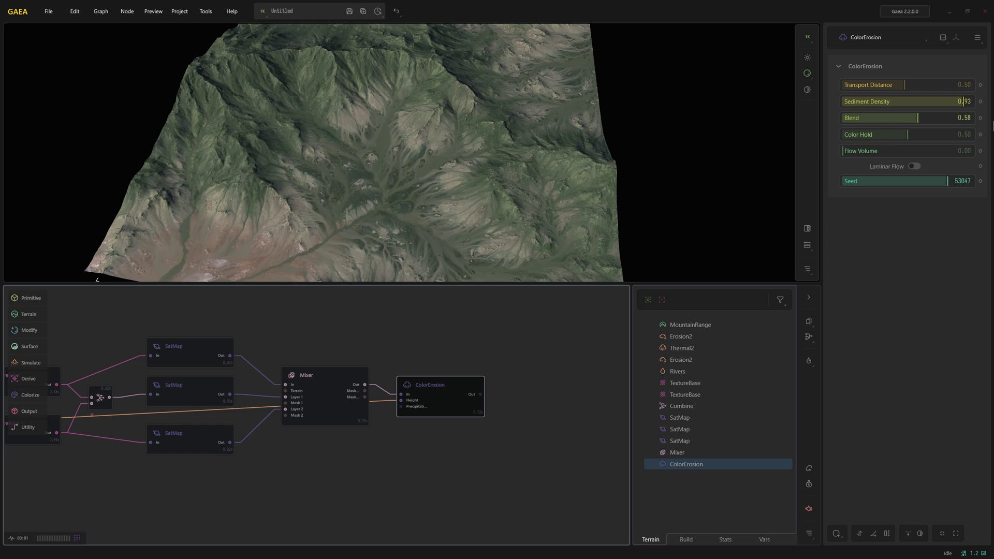
mouse_move(962, 101)
mouse_down()
mouse_move(931, 102)
mouse_move(944, 100)
mouse_up()
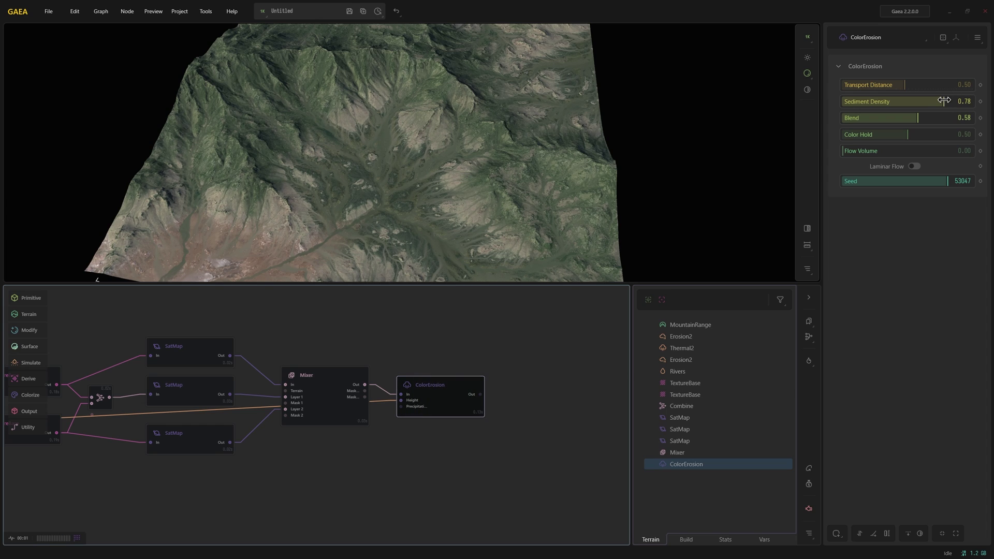
drag(912, 86, 957, 84)
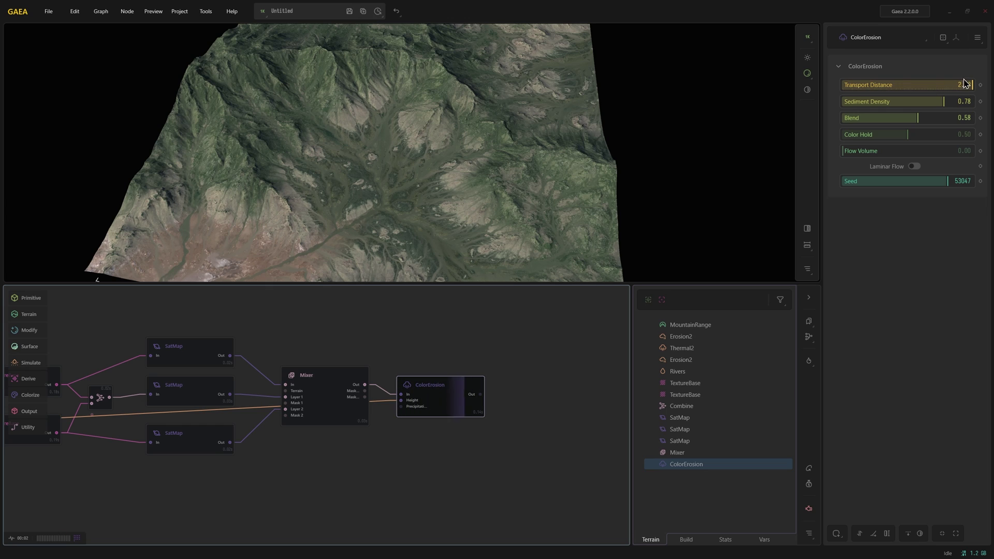
click(851, 82)
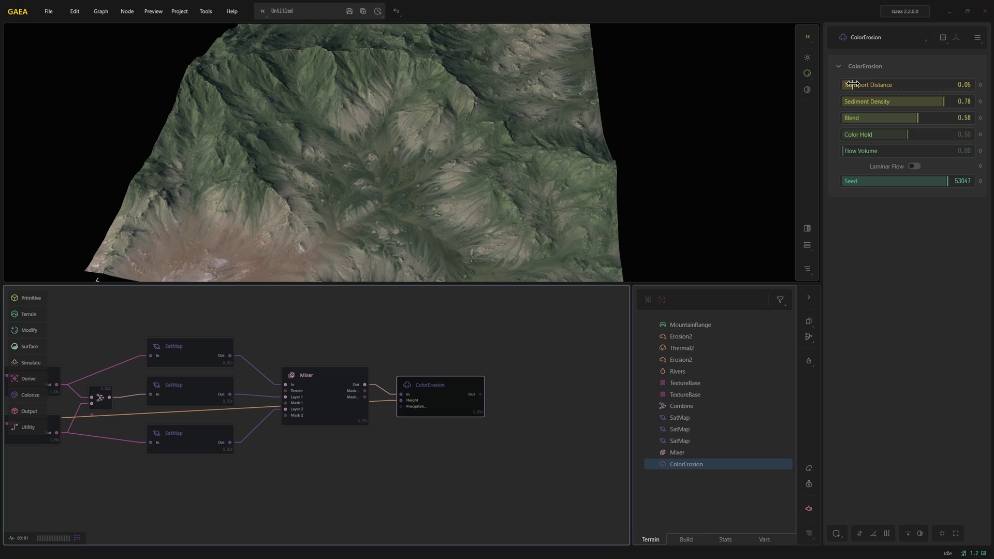
drag(852, 84, 973, 84)
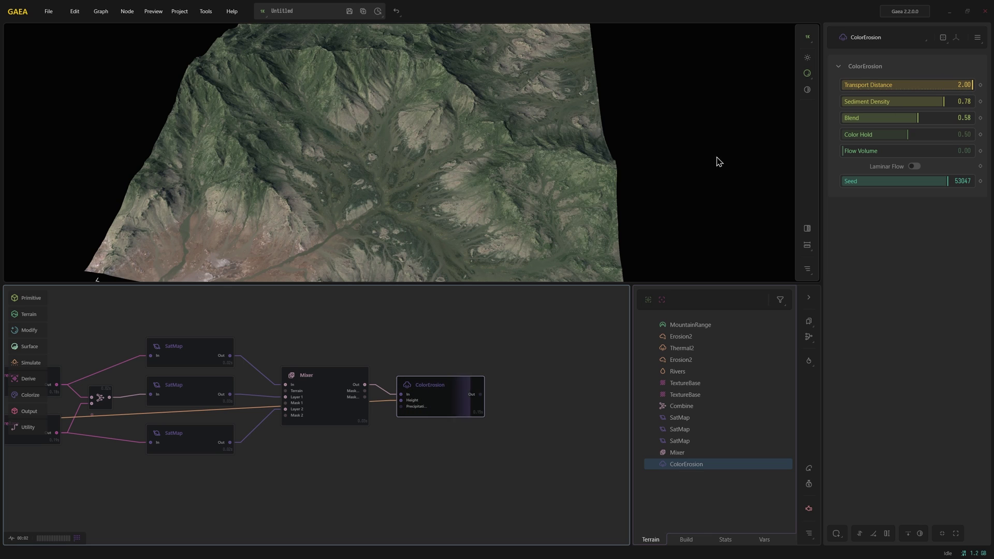
drag(403, 178, 402, 170)
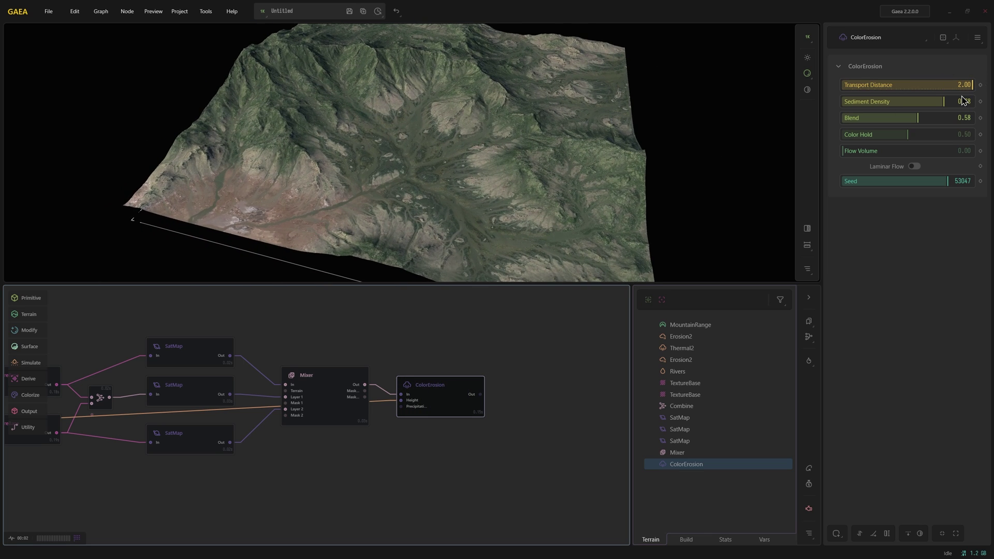
Test some Flow Volume on the ColorErosion, then return it to 0.00
click(852, 153)
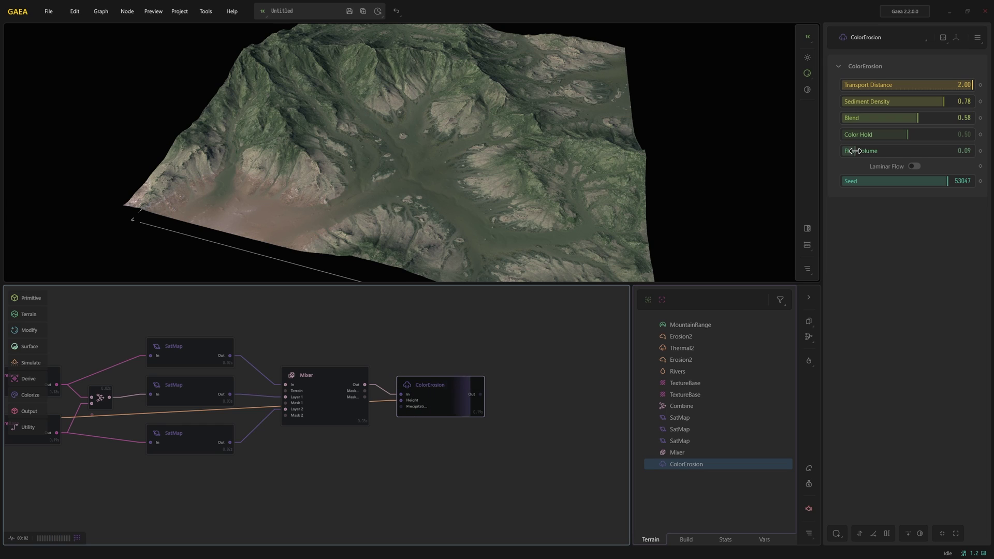
mouse_move(854, 150)
mouse_down()
mouse_move(874, 150)
mouse_move(854, 151)
mouse_up()
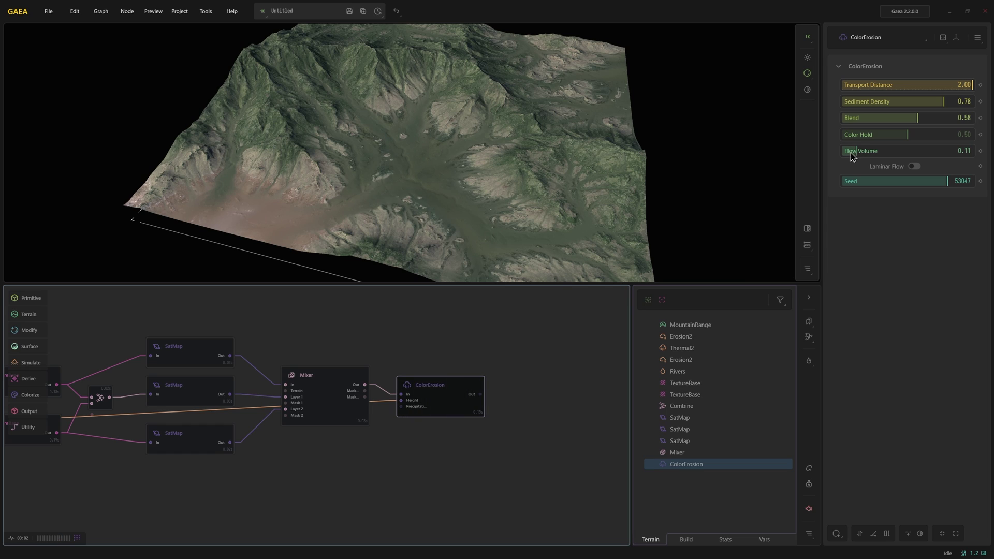
drag(853, 151, 847, 150)
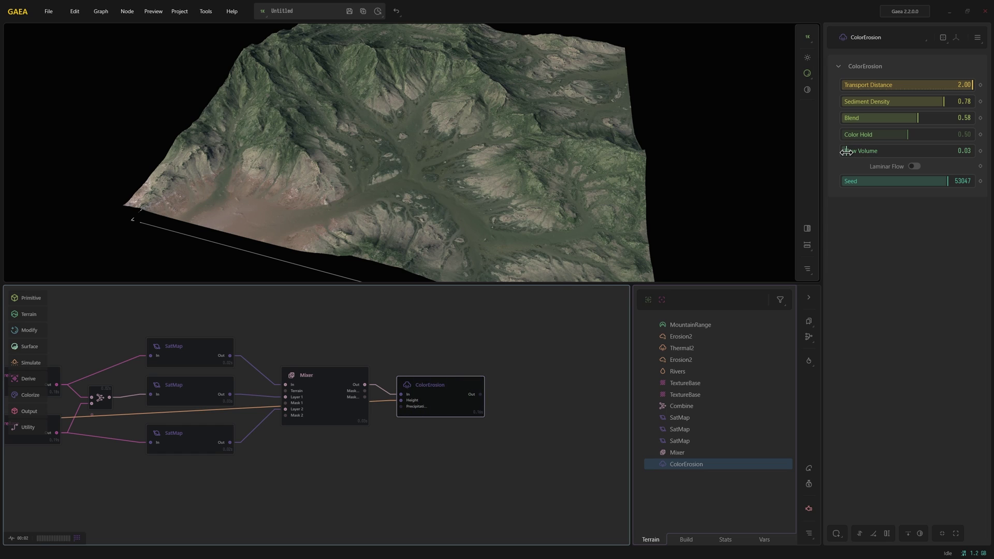
drag(847, 151, 836, 151)
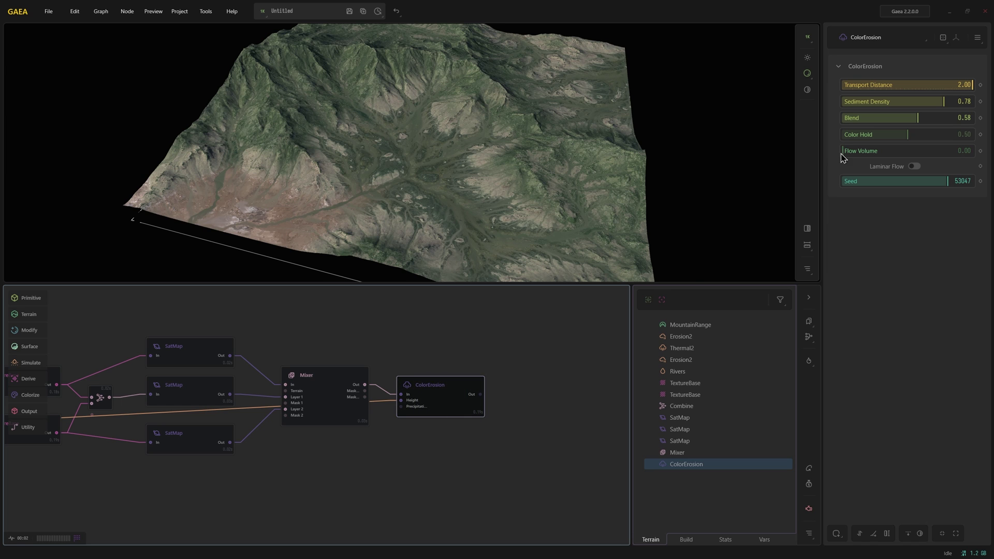
drag(383, 200, 348, 224)
scroll(220, 174, up, 5)
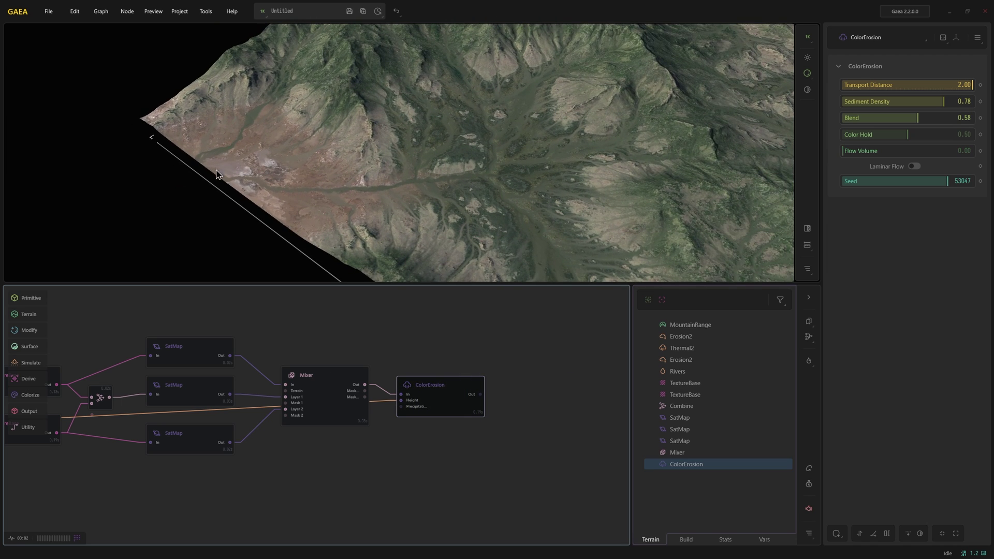
mouse_move(359, 157)
mouse_down()
mouse_move(482, 170)
mouse_move(561, 159)
mouse_move(553, 195)
mouse_move(610, 196)
mouse_move(556, 217)
mouse_move(441, 213)
mouse_up()
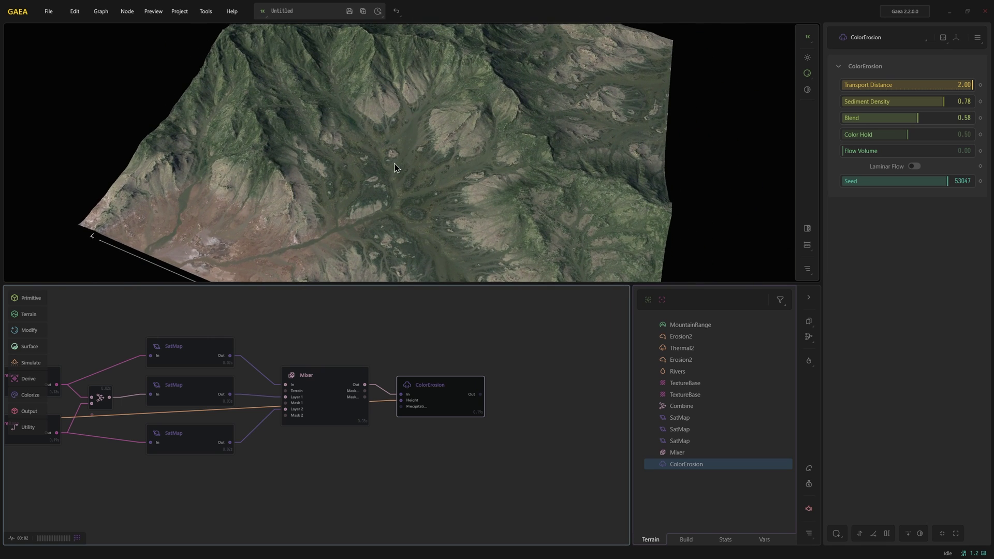
drag(476, 151, 409, 199)
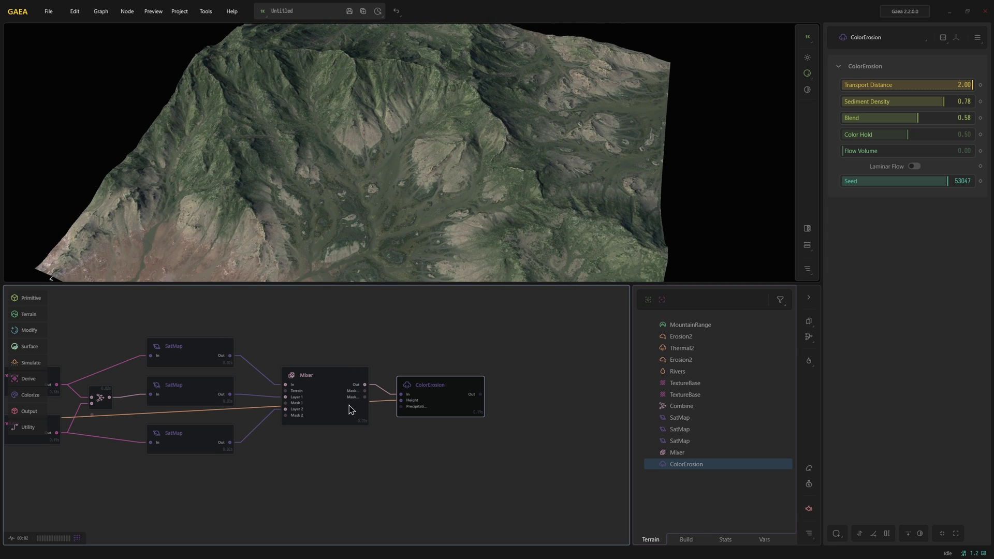
drag(312, 234, 321, 92)
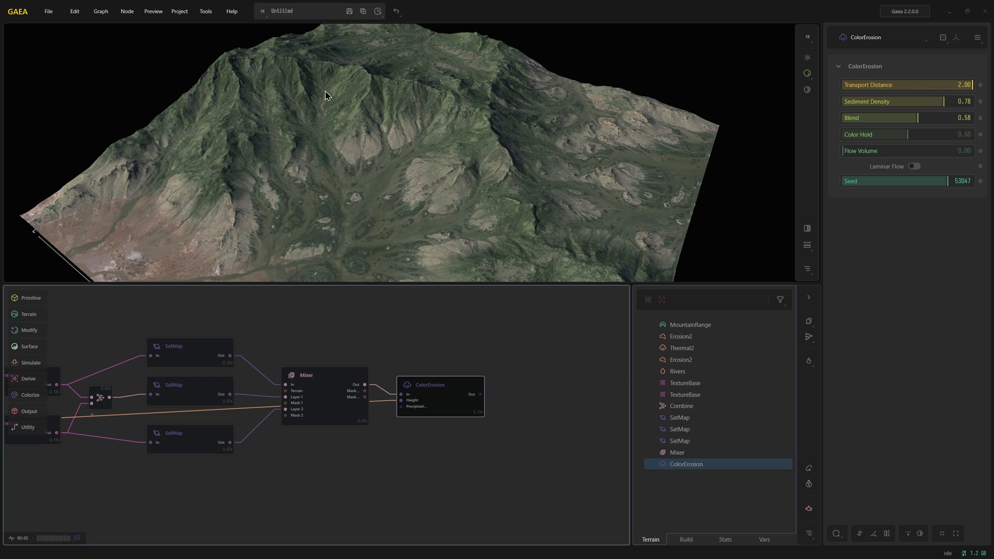
click(193, 438)
Raise the middle SatMap's Bias from -0.15 to about 0.13, then preview ColorErosion again
click(200, 406)
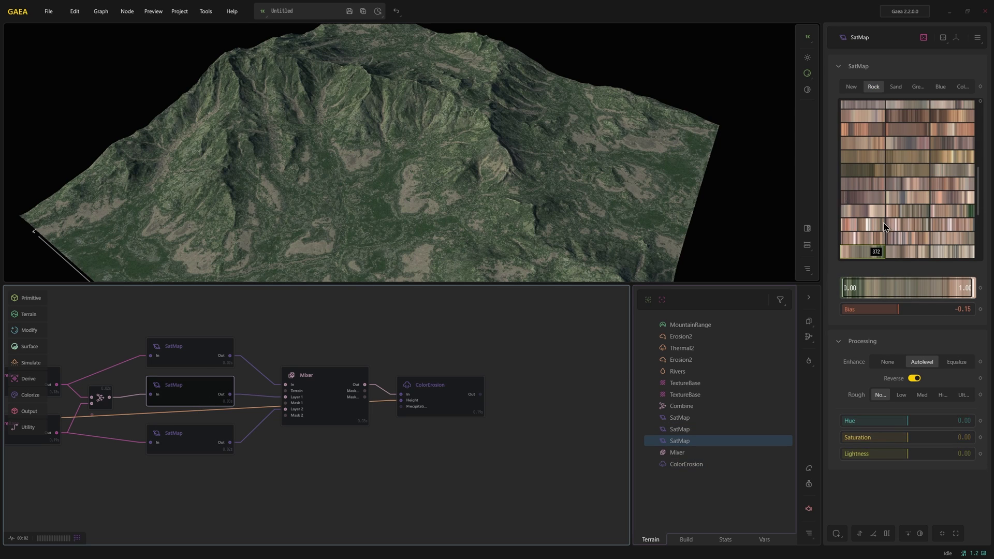
drag(915, 313, 920, 312)
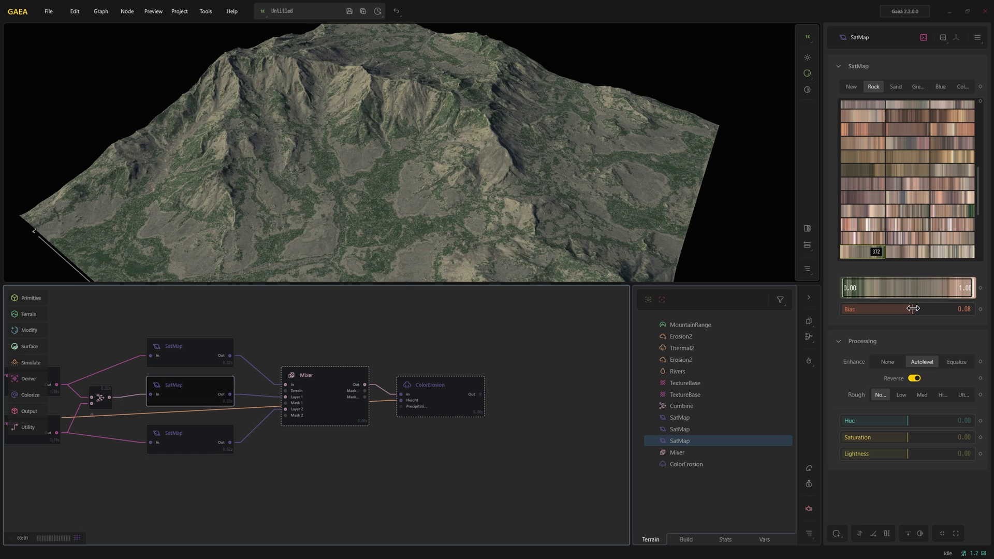
click(442, 399)
Orbit and zoom around the mountain to inspect the recoloured slopes and green valleys
drag(352, 160, 328, 119)
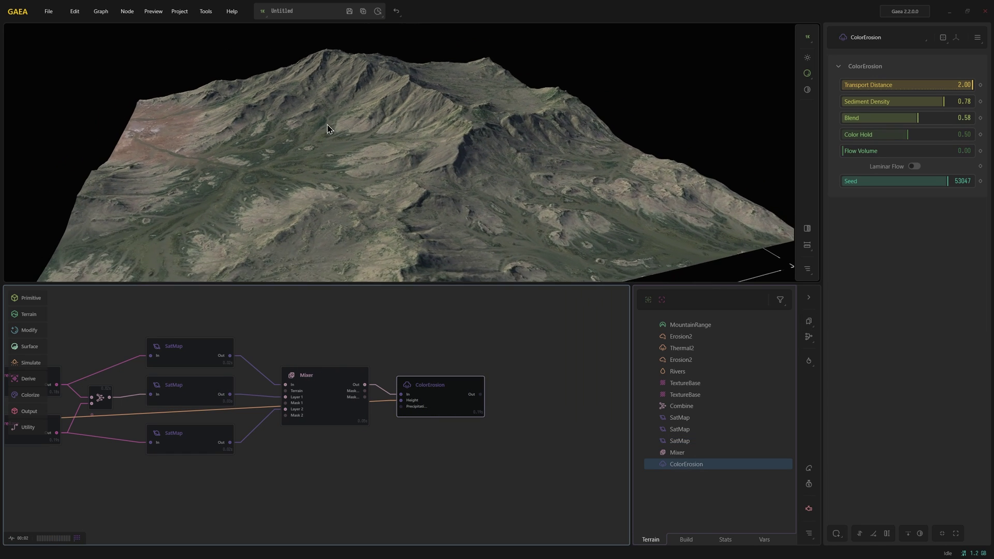
drag(422, 90, 451, 97)
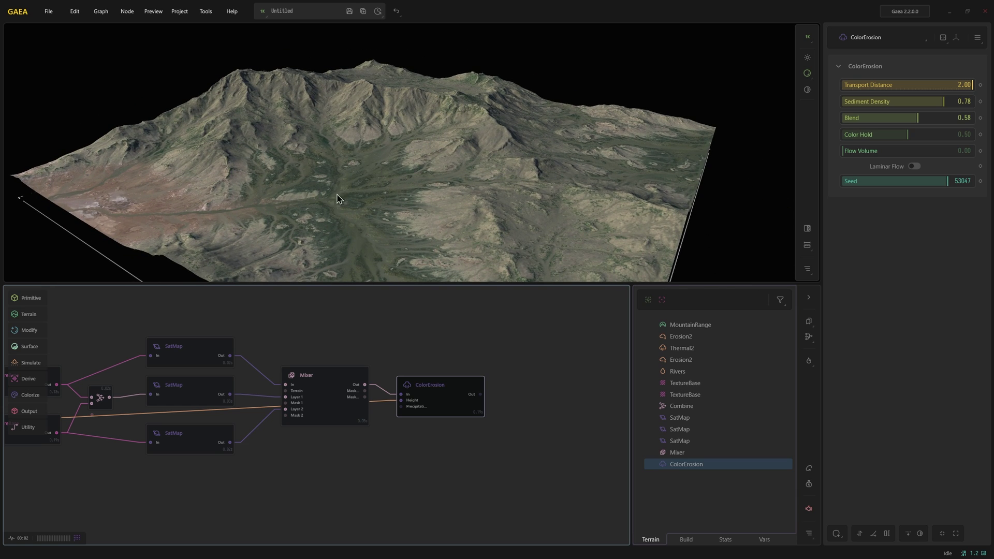
drag(422, 211, 400, 228)
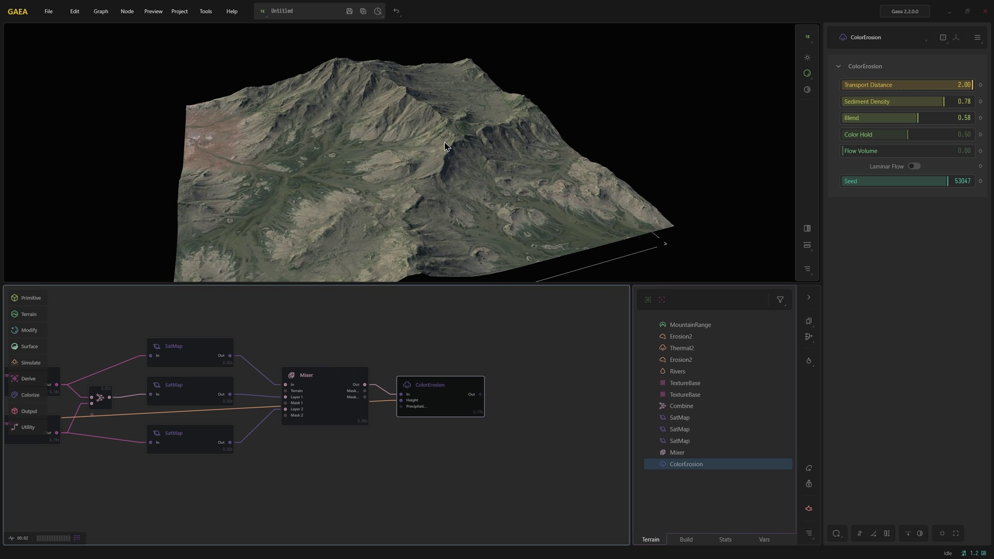
mouse_move(410, 193)
mouse_down()
mouse_move(409, 207)
mouse_move(400, 175)
mouse_up()
scroll(407, 206, up, 3)
scroll(406, 206, up, 2)
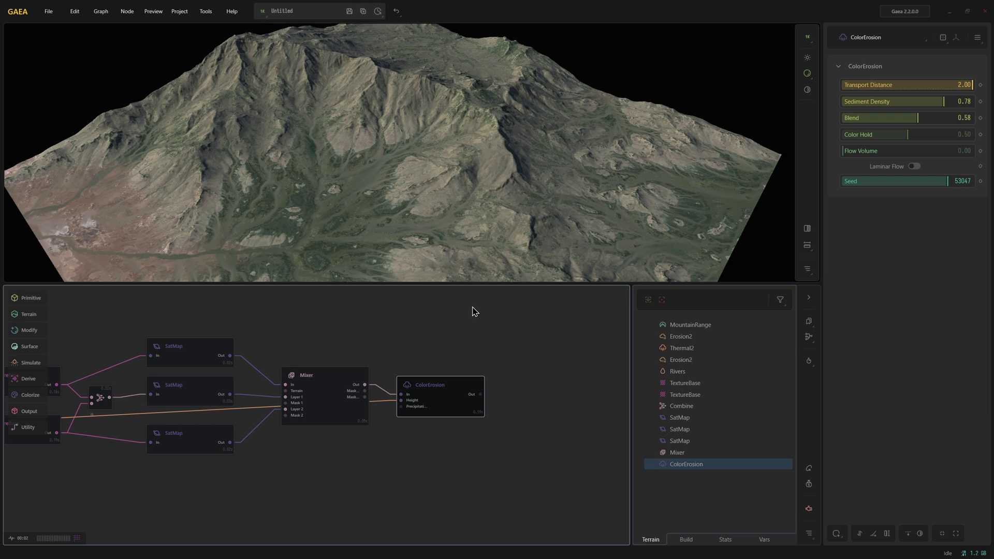
Raise the Mixer's Layer 2 minimum height range to 0.11
right_click(451, 404)
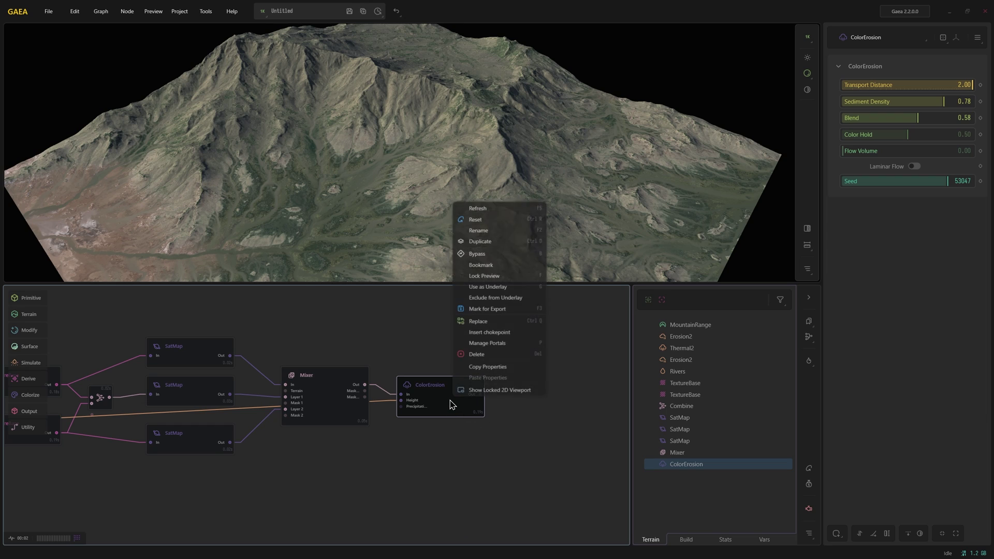
click(487, 276)
click(333, 398)
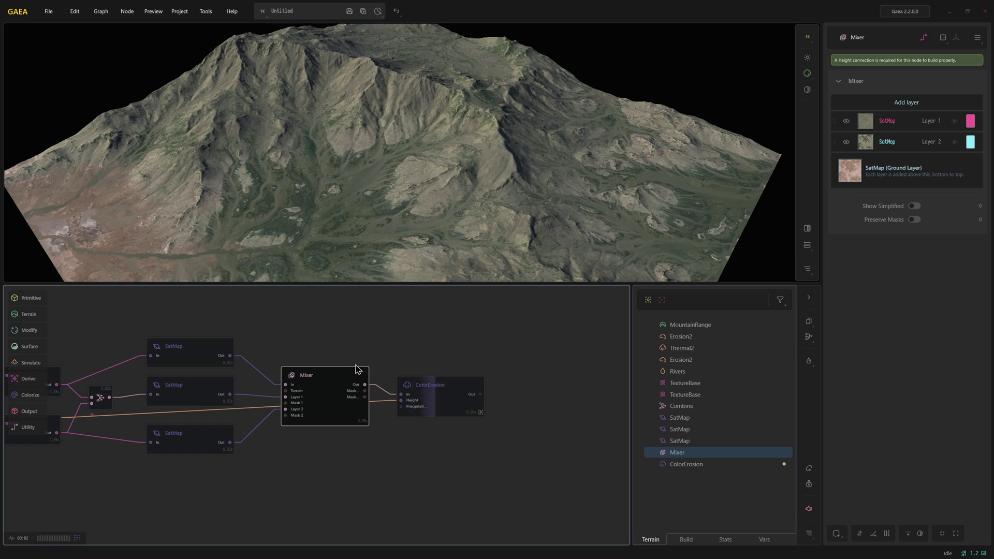
click(893, 143)
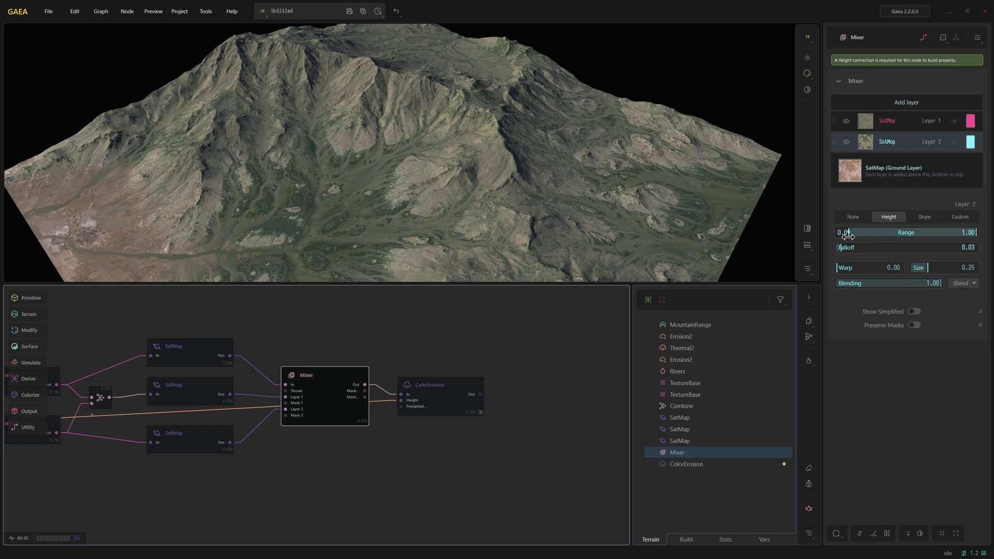
drag(847, 236, 850, 236)
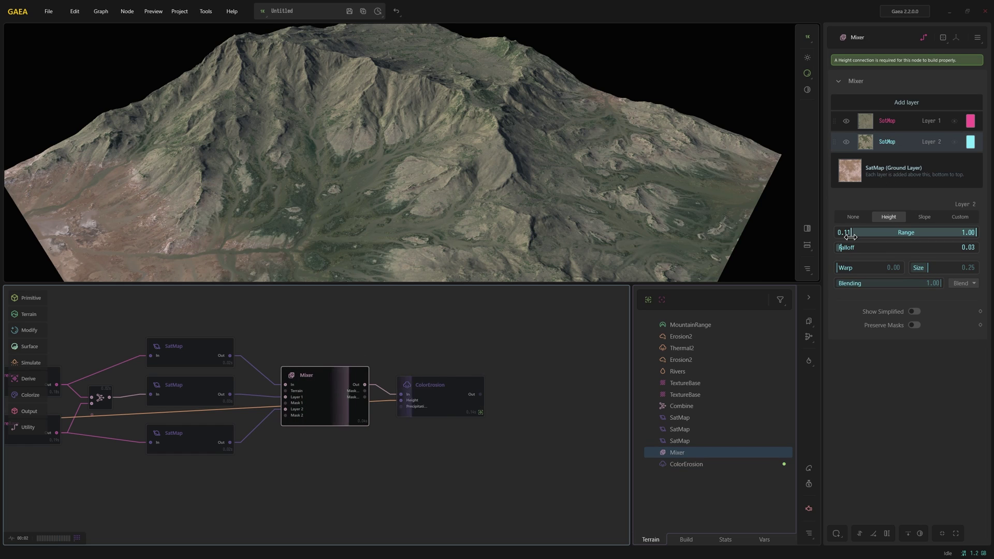
Raise Layer 1's minimum height range to 0.30
drag(255, 172, 380, 180)
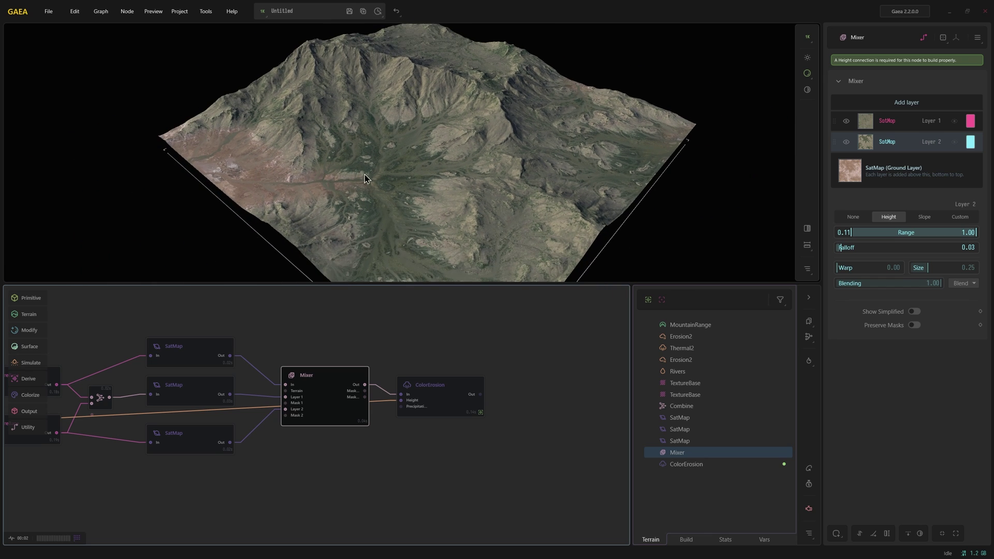
click(899, 131)
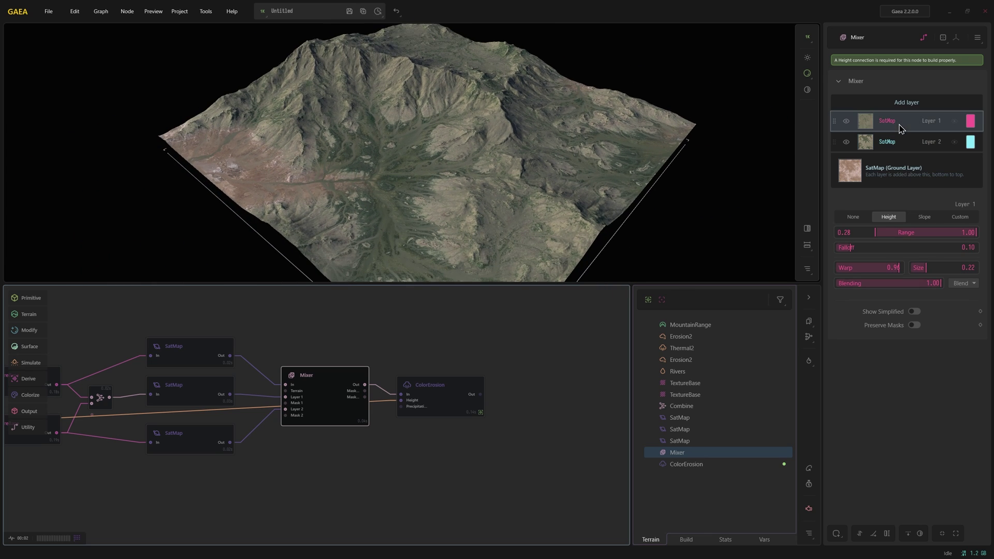
mouse_move(877, 236)
mouse_down()
mouse_move(901, 232)
mouse_move(880, 233)
mouse_up()
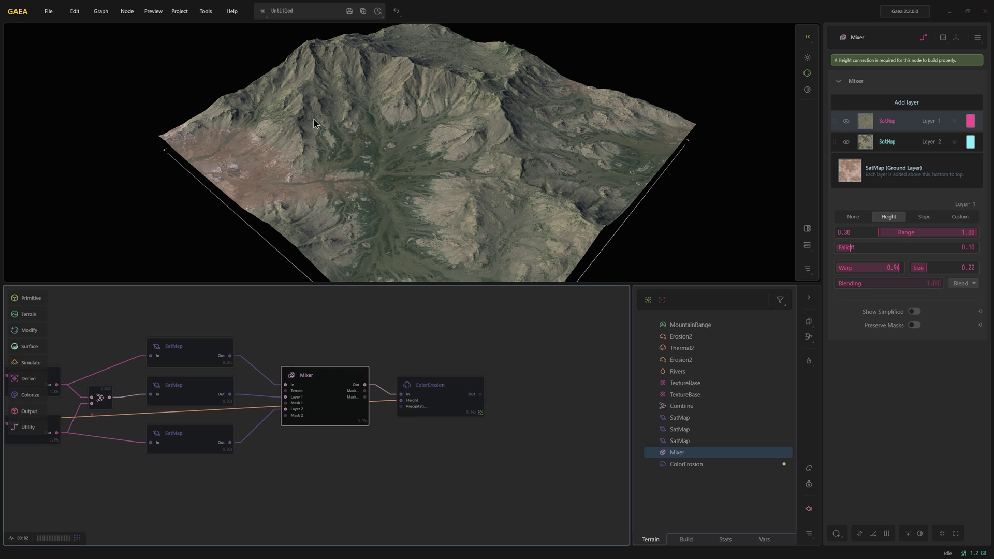
click(200, 393)
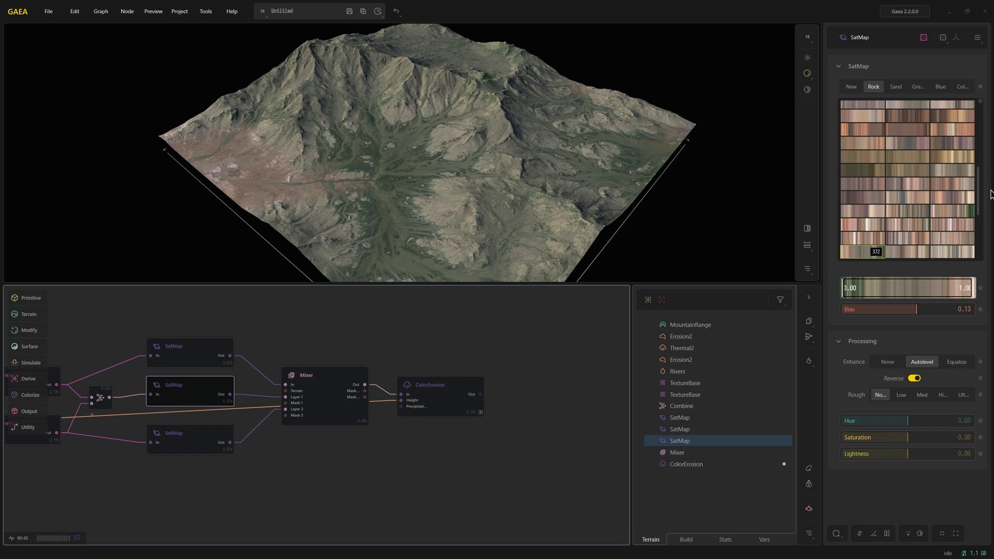
Apply a pinkish Rock palette to the middle SatMap and orbit to view the warm slopes
click(951, 200)
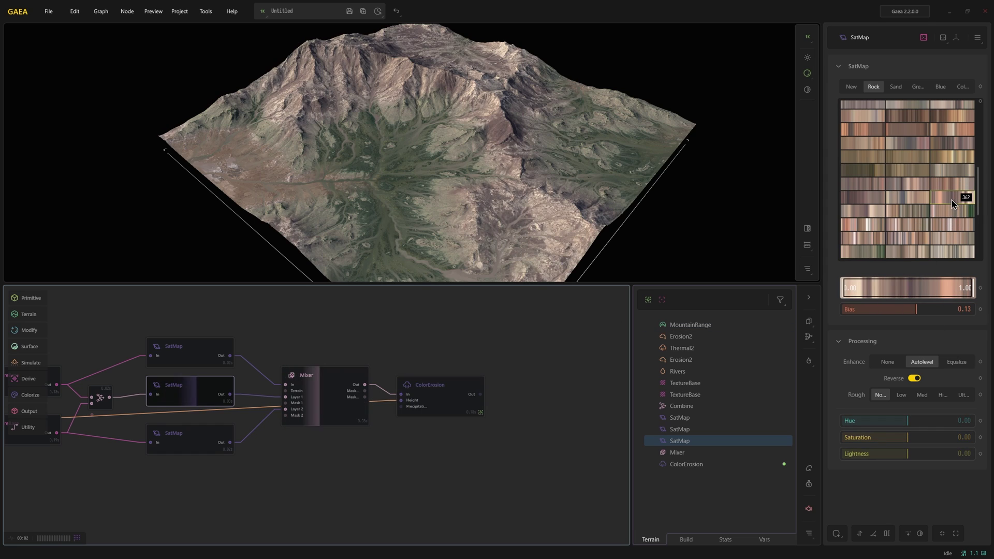
mouse_move(539, 242)
mouse_down()
mouse_move(507, 209)
mouse_move(508, 194)
mouse_move(499, 222)
mouse_move(514, 231)
mouse_up()
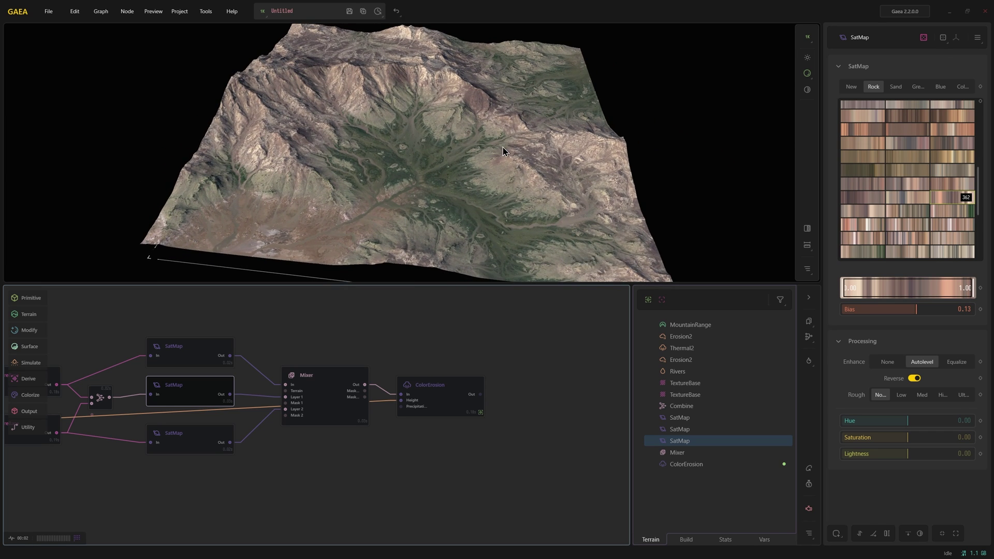
mouse_move(476, 113)
mouse_down()
mouse_move(399, 127)
mouse_move(362, 115)
mouse_move(444, 143)
mouse_up()
scroll(280, 465, down, 2)
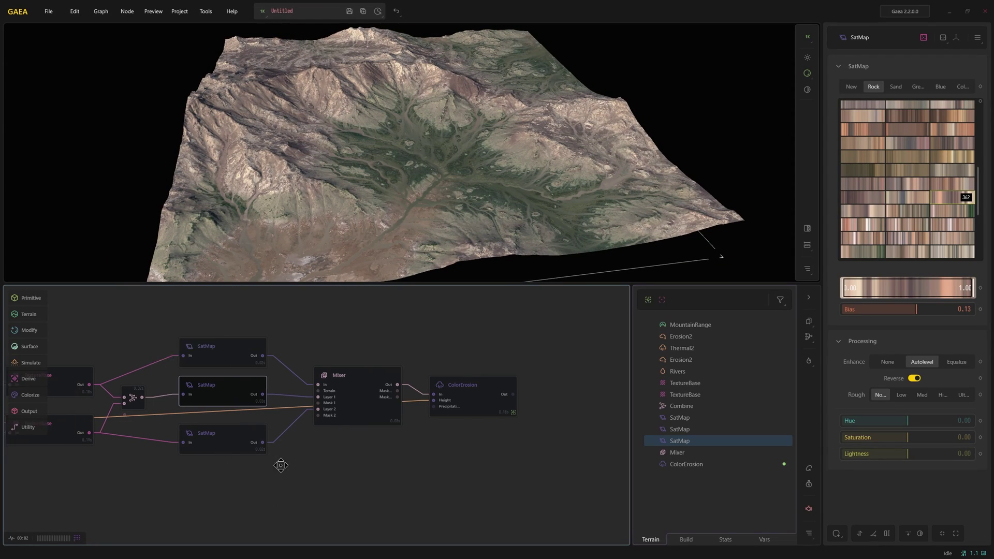
middle_drag(279, 466, 433, 453)
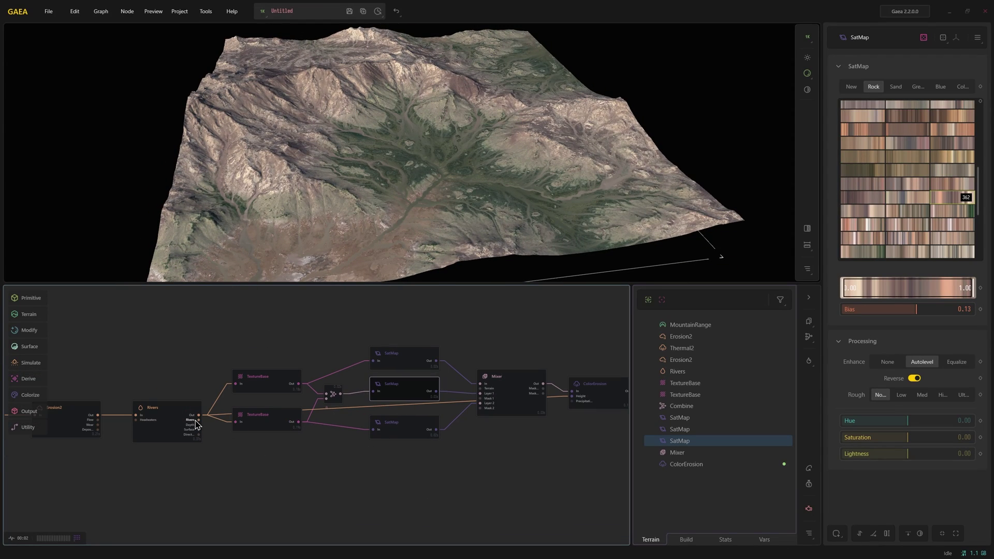